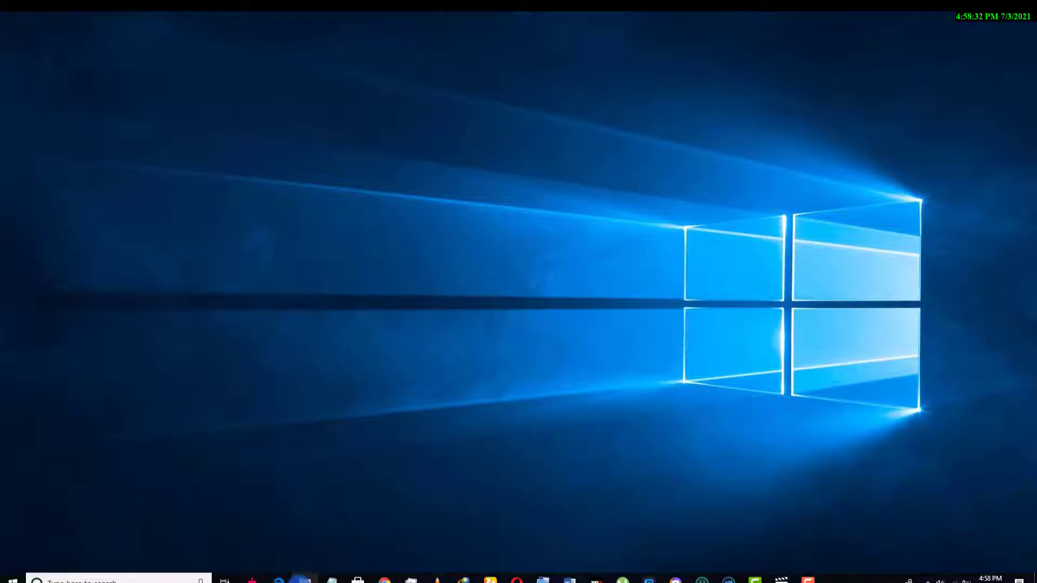
Step: Open the folder C:\Windows\SoftwareDistribution\Download in File Explorer
left_click(303, 579)
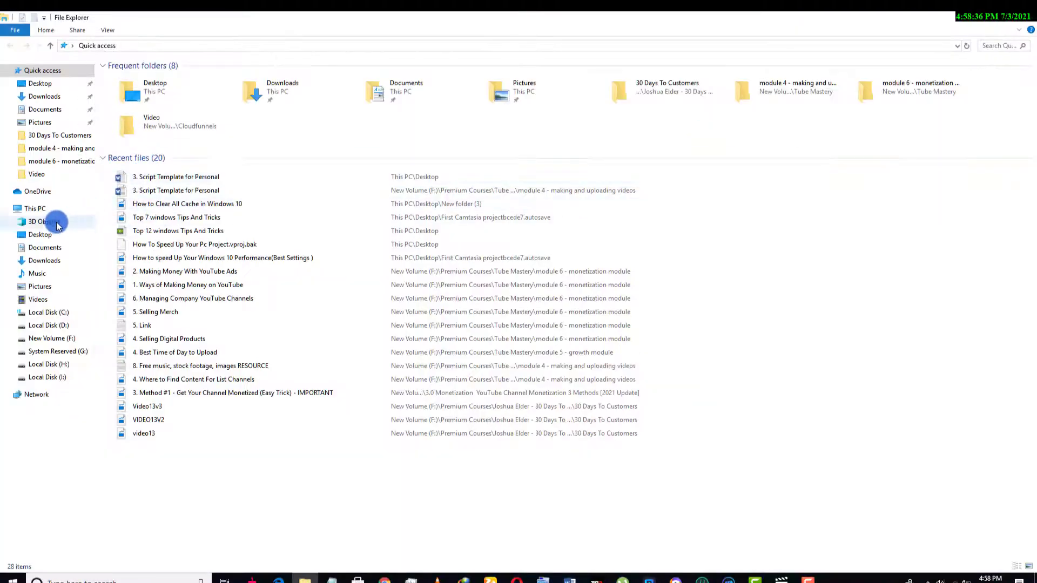
left_click(49, 210)
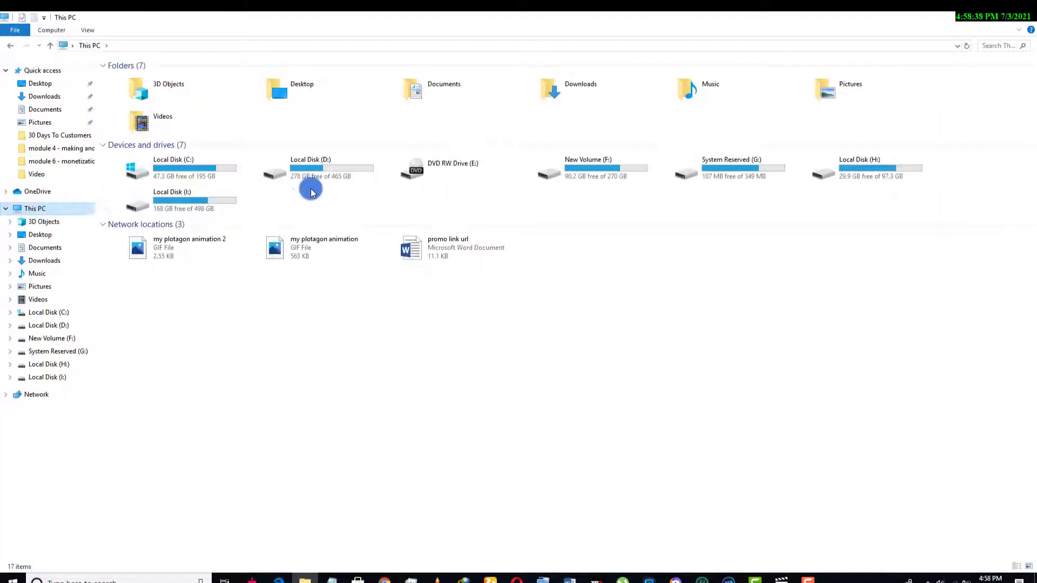
left_click(192, 165)
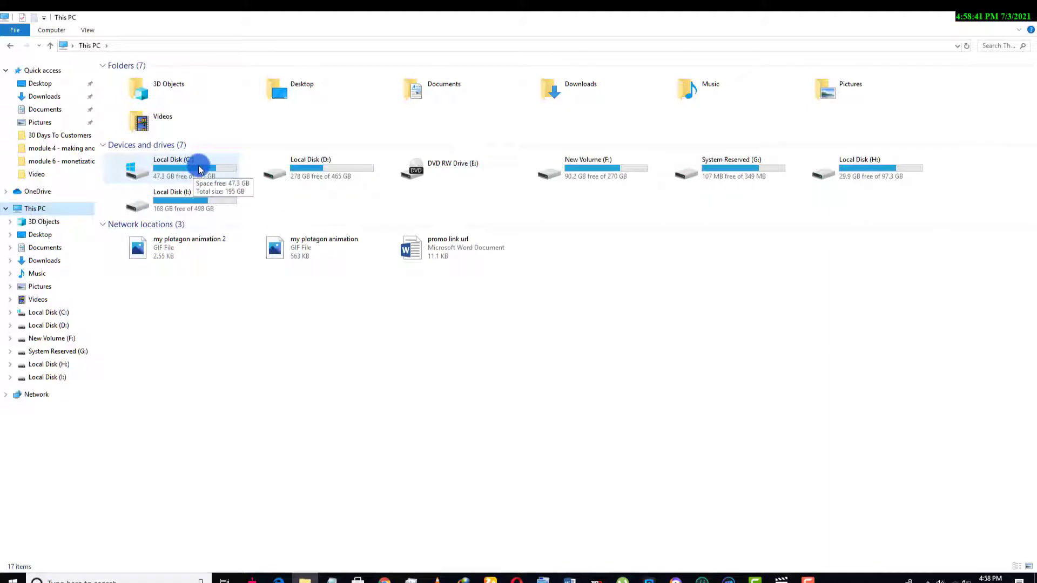
double_click(195, 168)
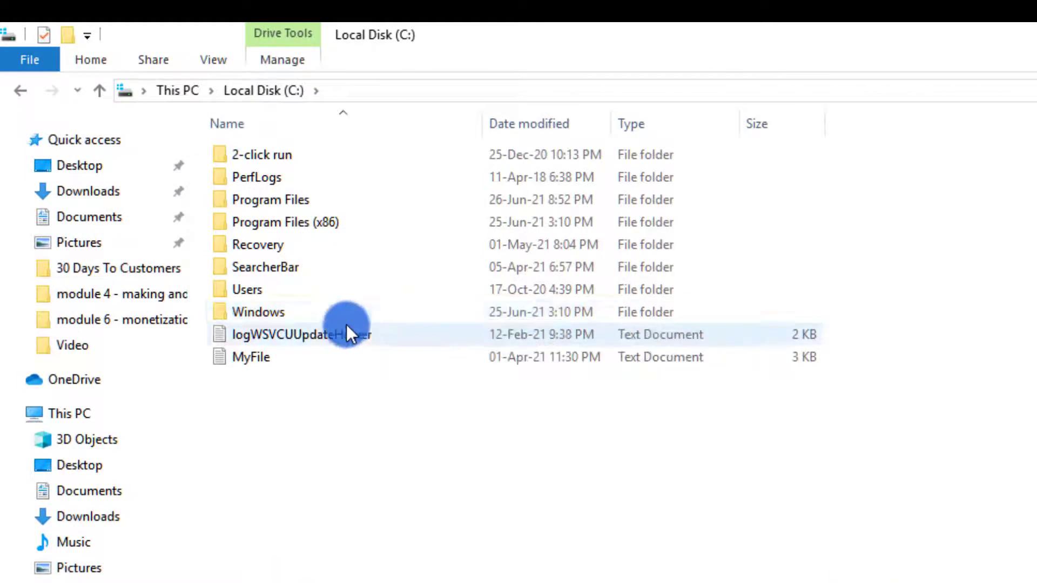
double_click(370, 313)
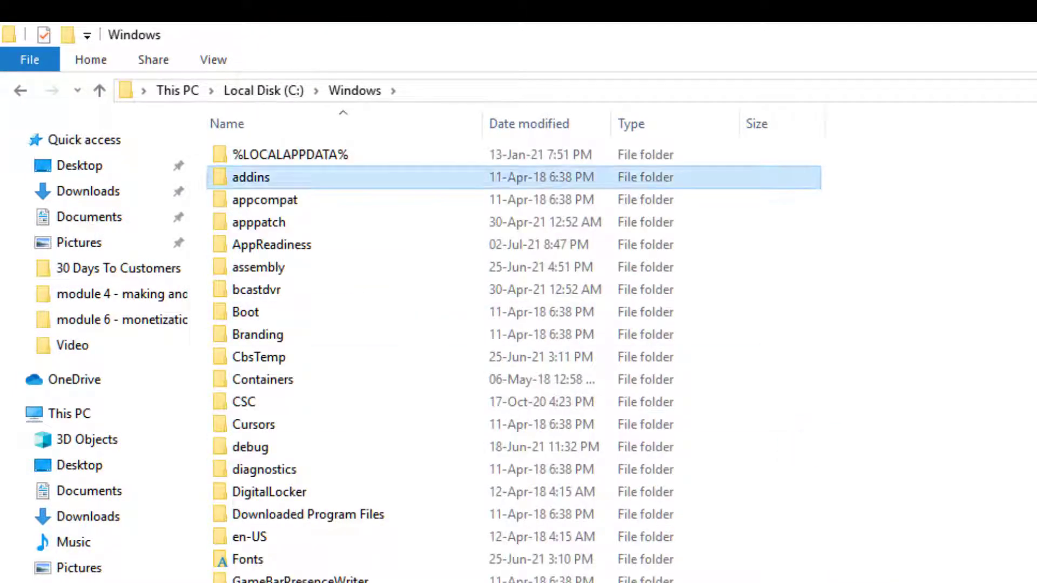
scroll(379, 486, "down", 6)
scroll(378, 362, "down", 3)
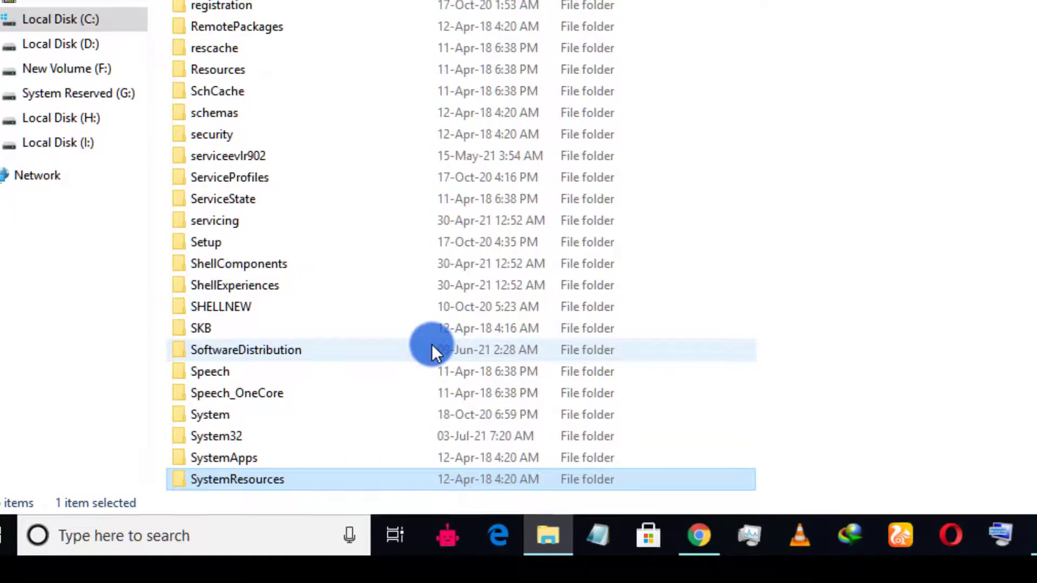
double_click(432, 349)
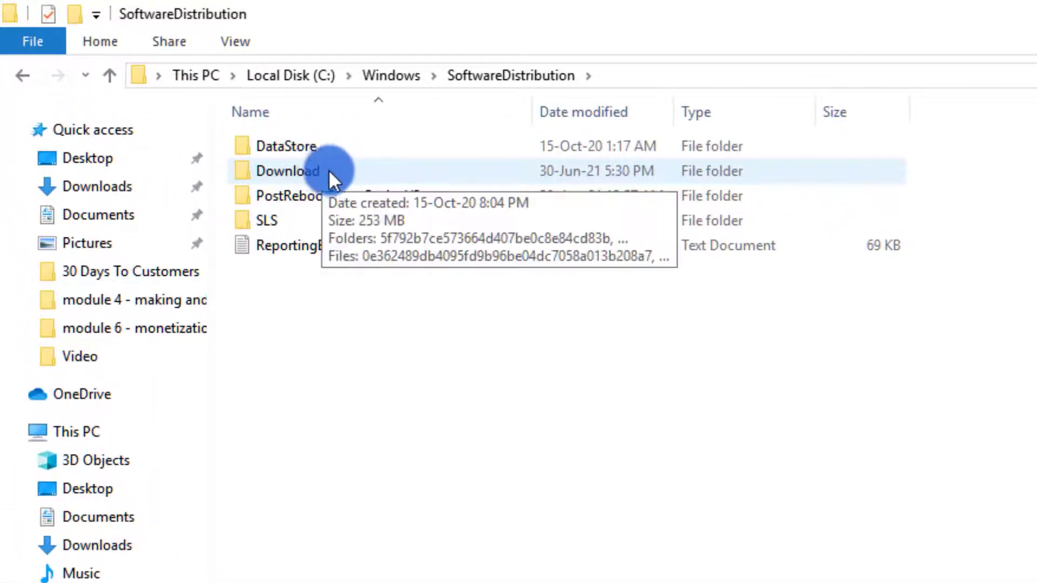
double_click(328, 169)
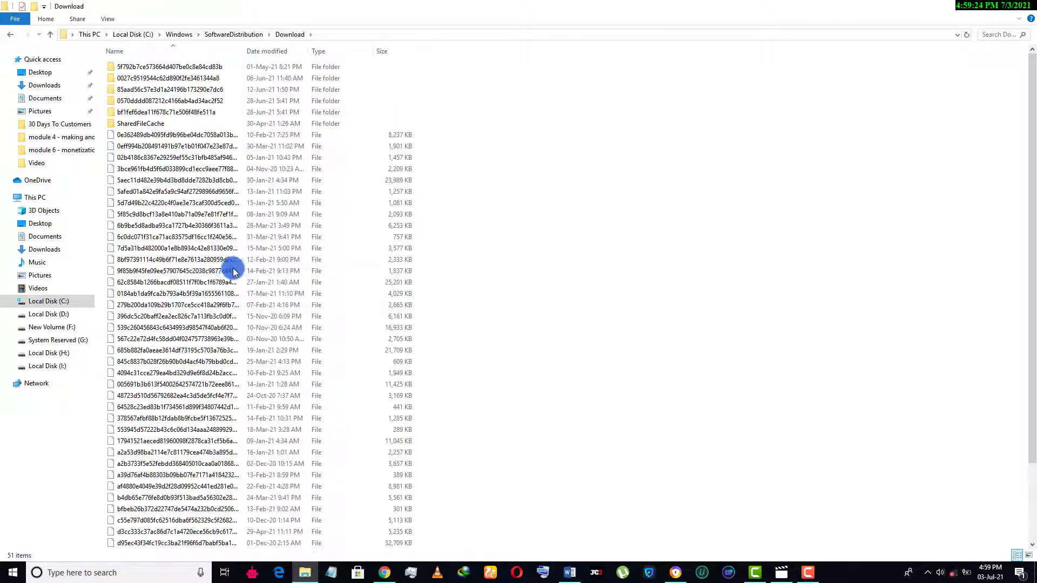
Step: Select everything in the Download folder and check the combined size in the properties
key("ctrl+a")
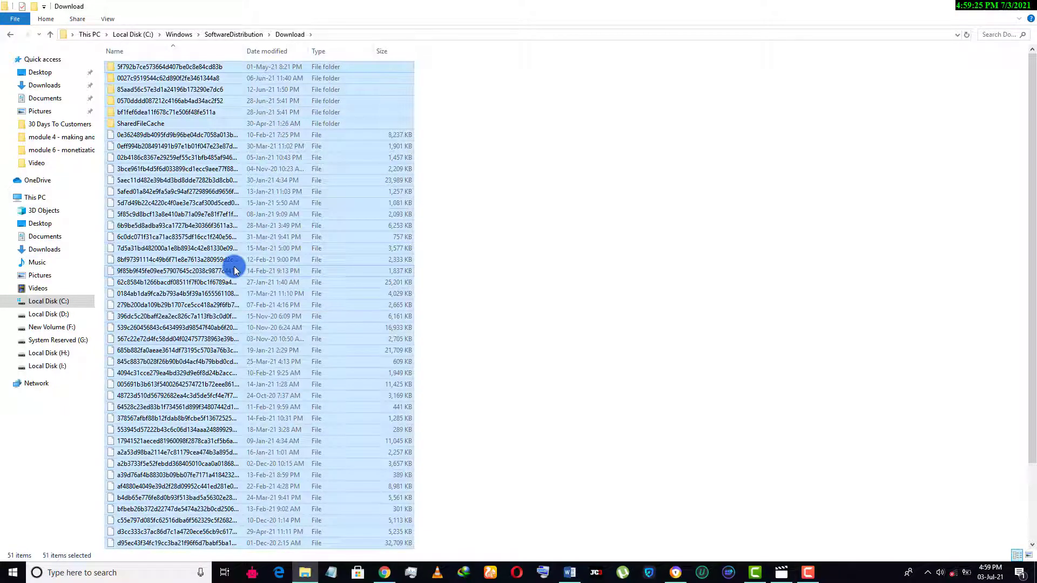
right_click(298, 185)
left_click(460, 381)
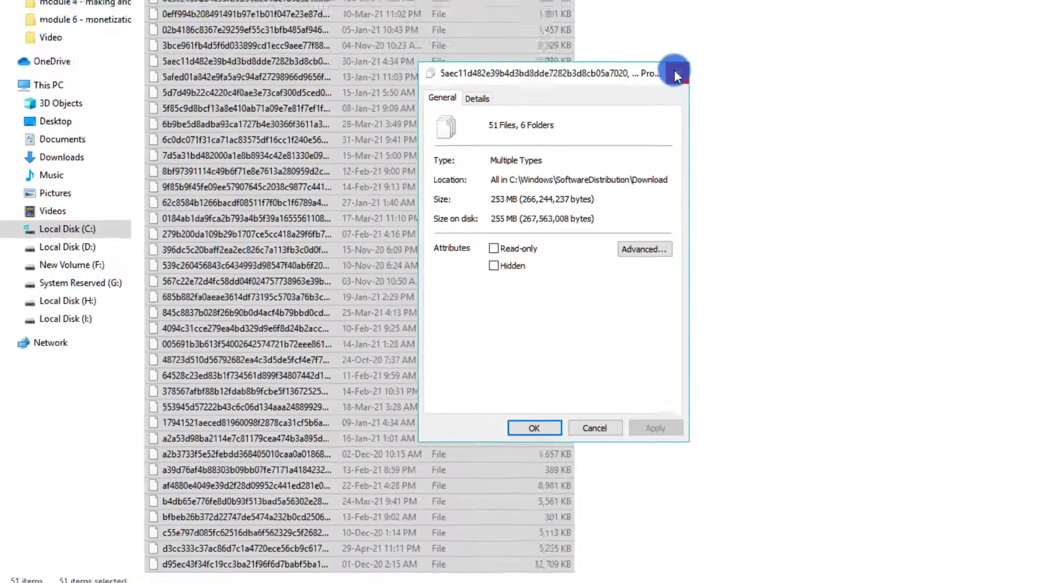
left_click(745, 32)
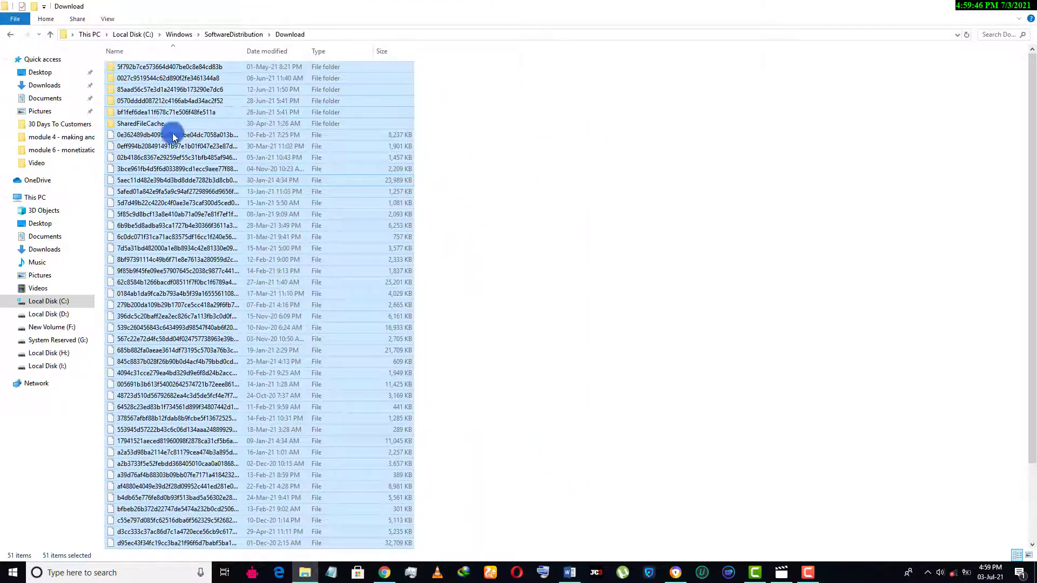
Step: Delete all selected items from the Download folder with administrator permission, and close the folder window
right_click(245, 242)
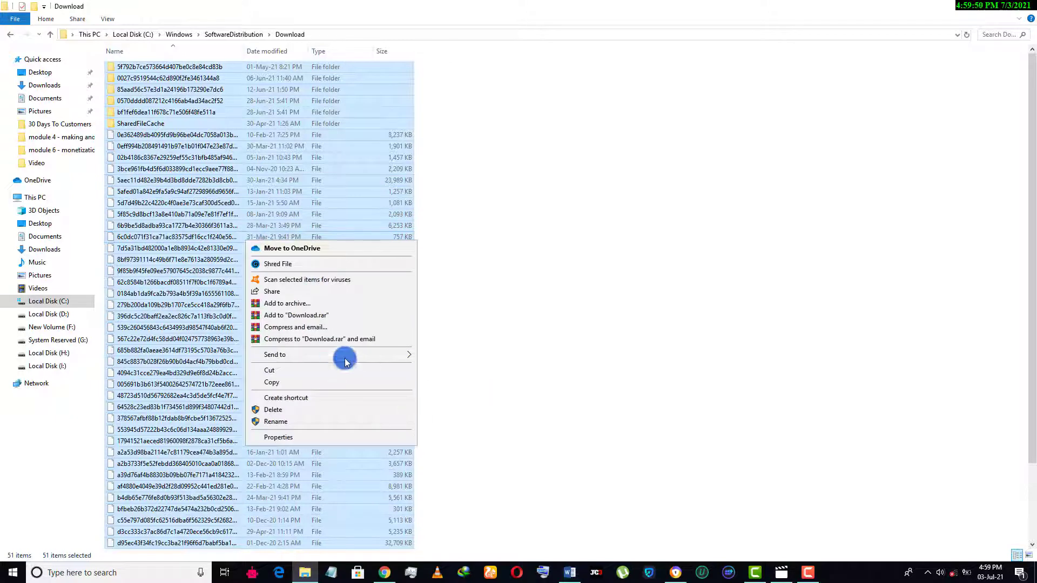
left_click(381, 412)
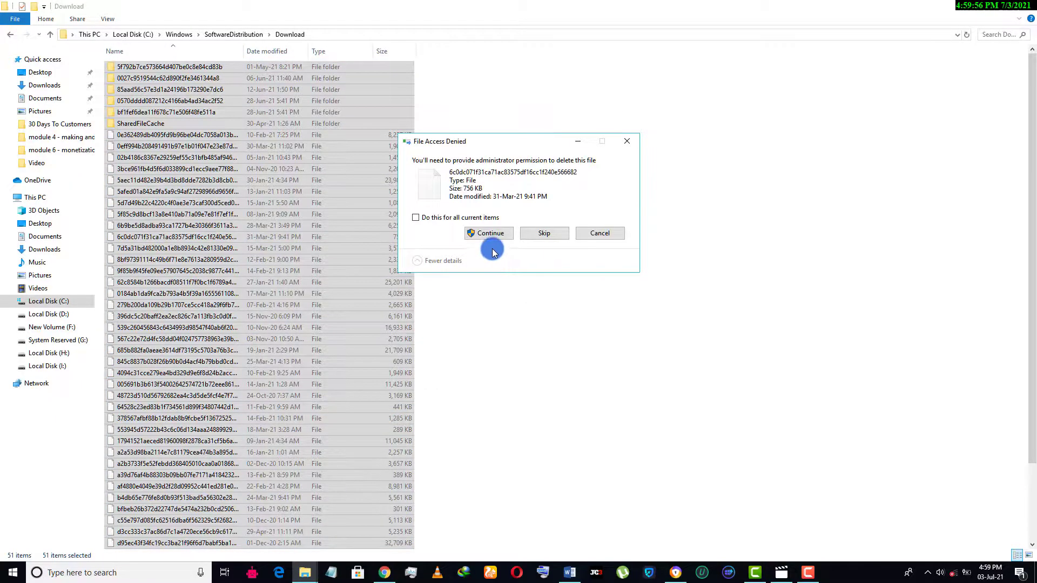
left_click(494, 234)
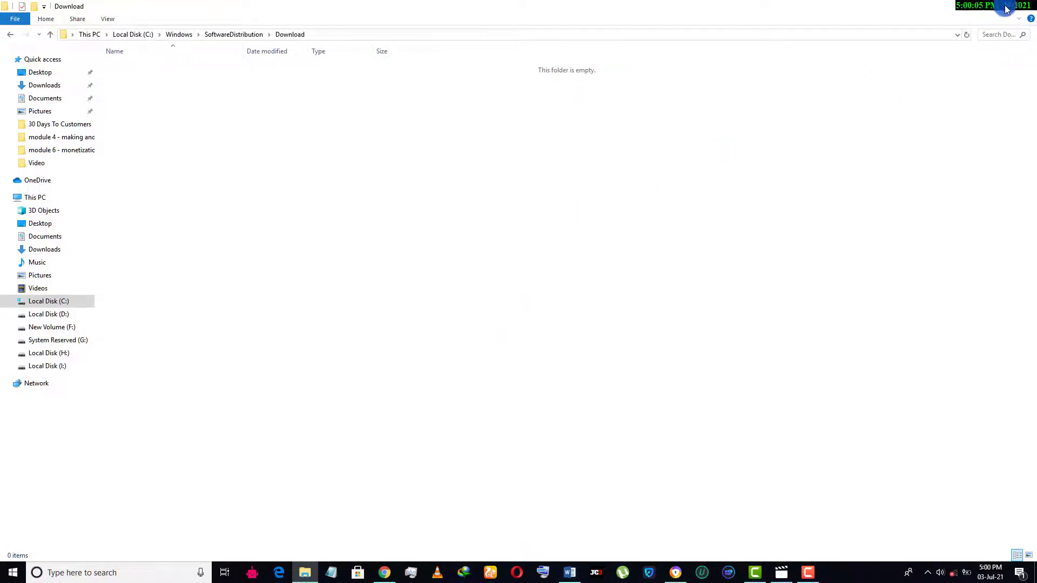
left_click(1025, 8)
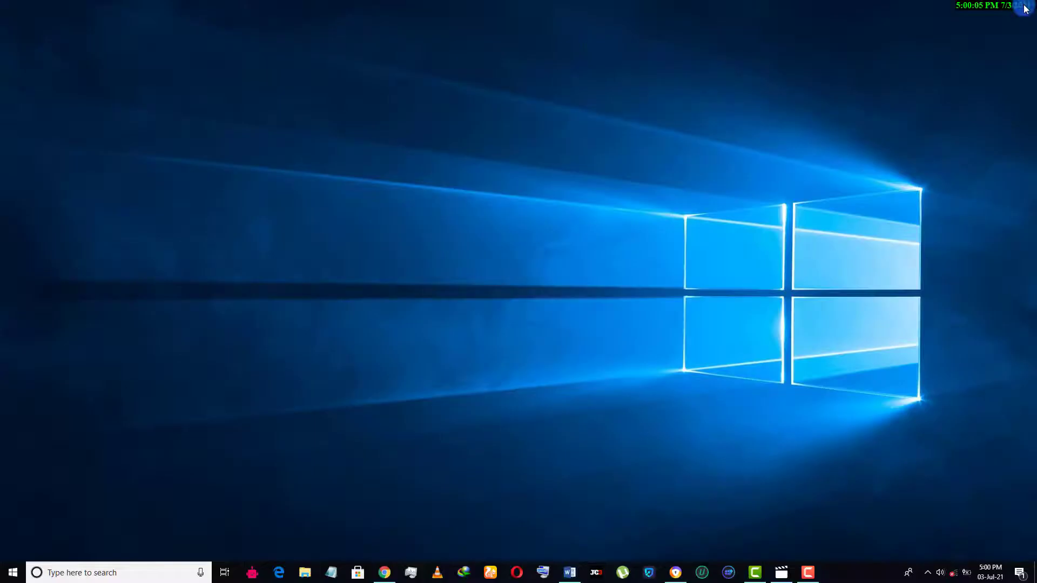
left_click(89, 574)
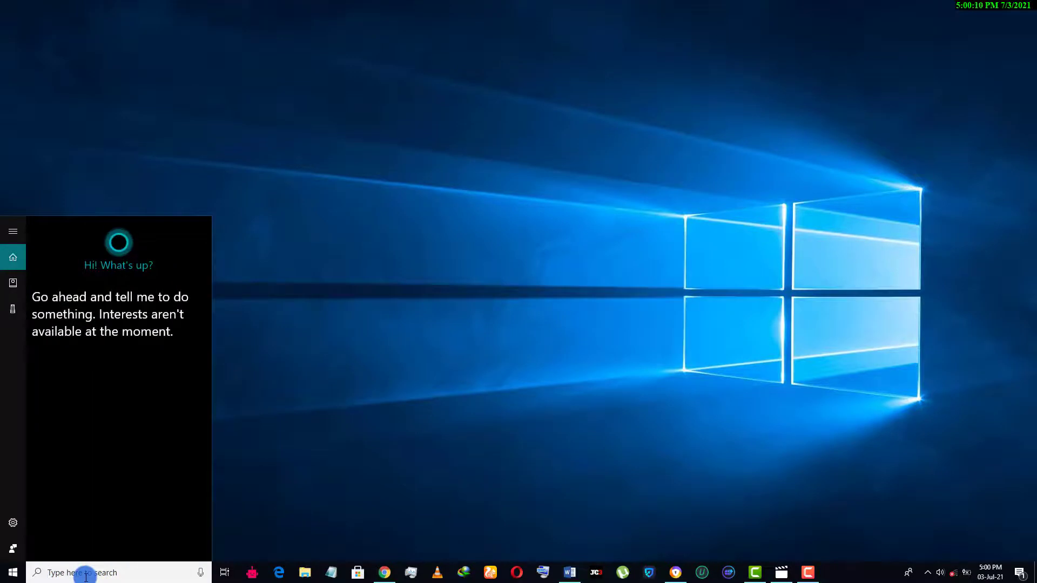
type("ru")
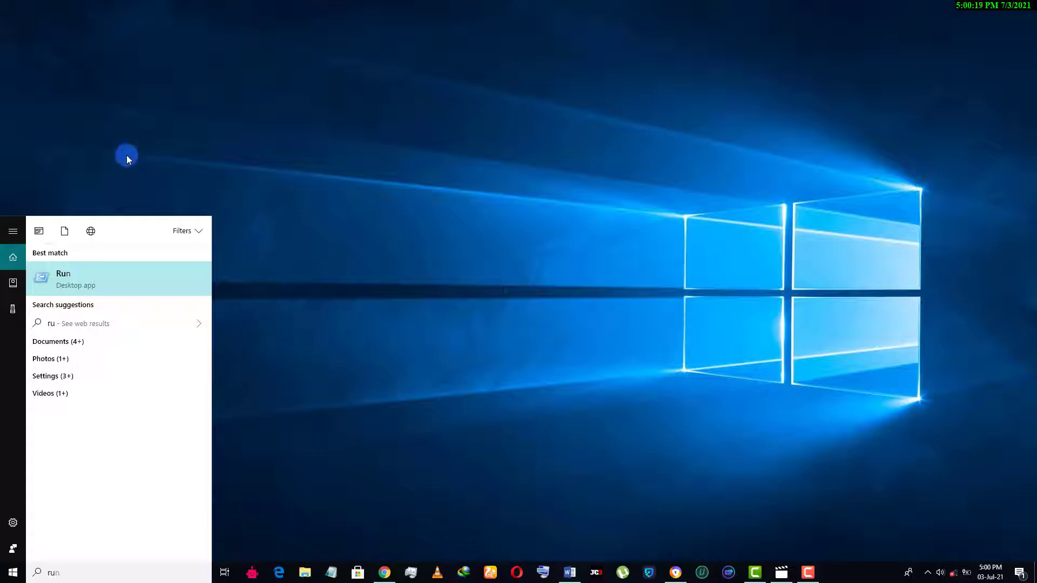
left_click(290, 247)
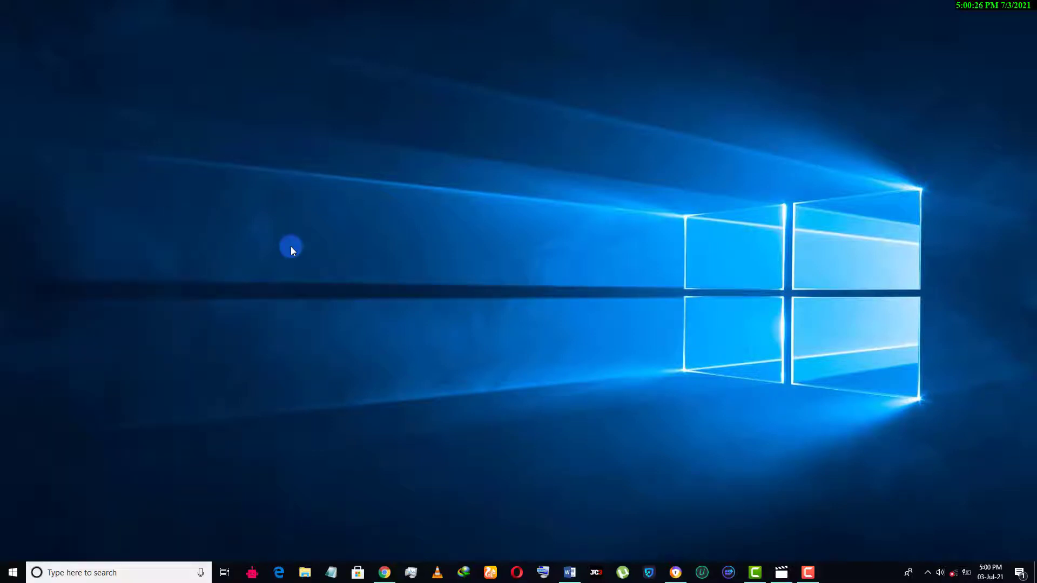
Step: Open the user's temporary files folder by running %temp% from the Run dialog
key("super+r")
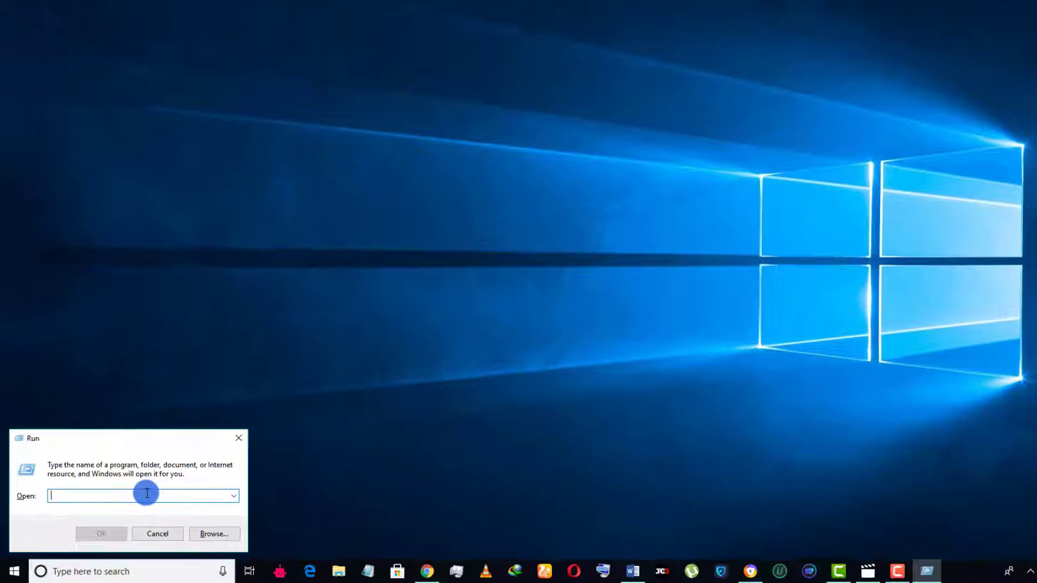
type("%temp%")
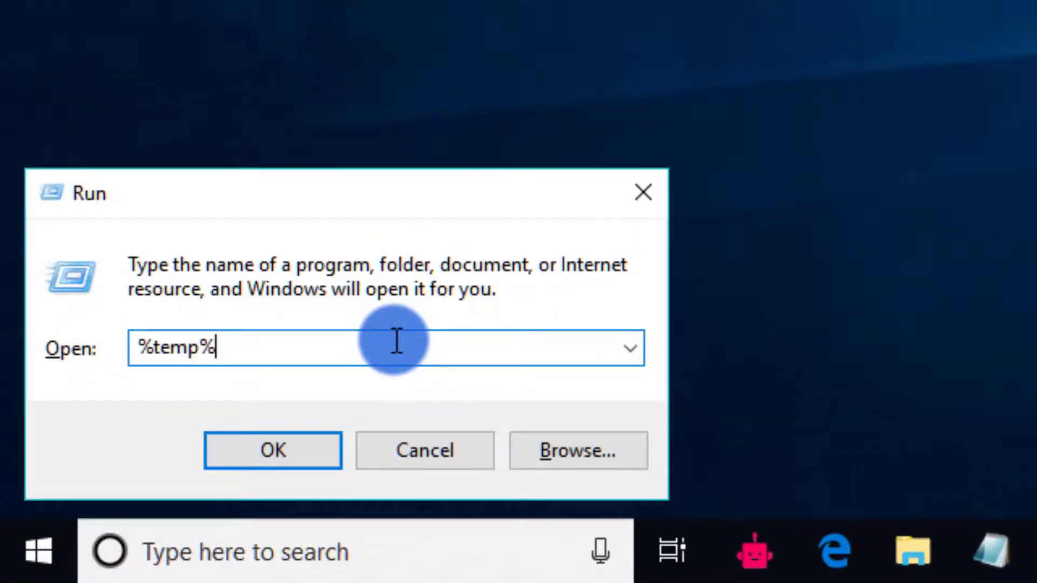
left_click(266, 459)
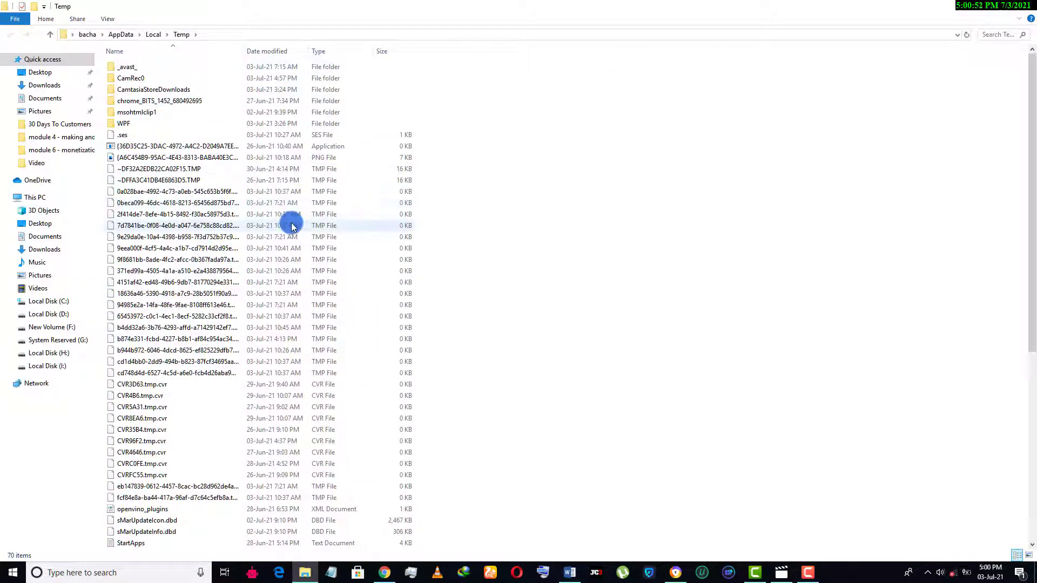
Step: Select everything in the Temp folder and check the combined size in the properties
key("ctrl+a")
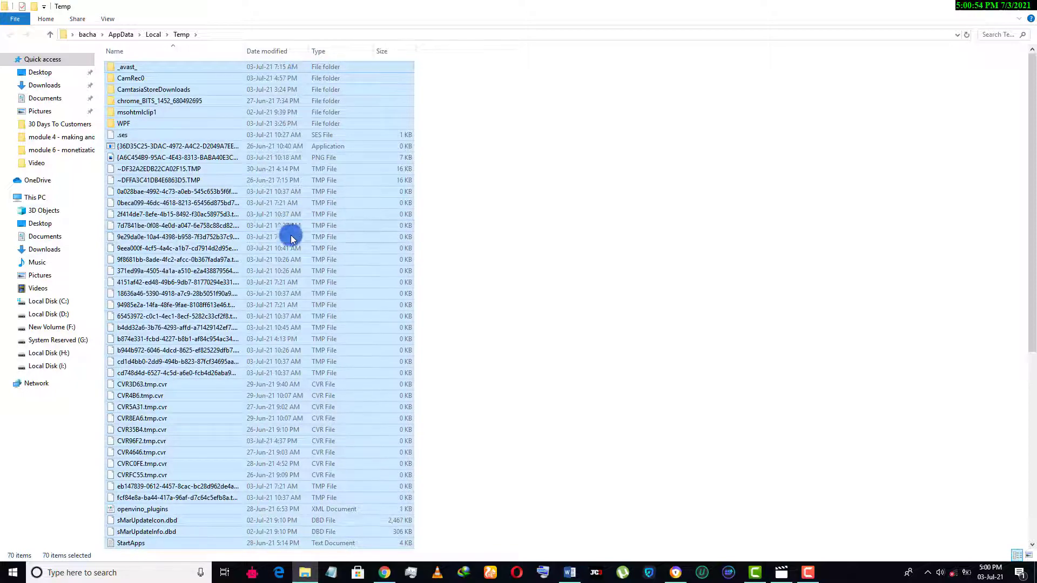
right_click(313, 225)
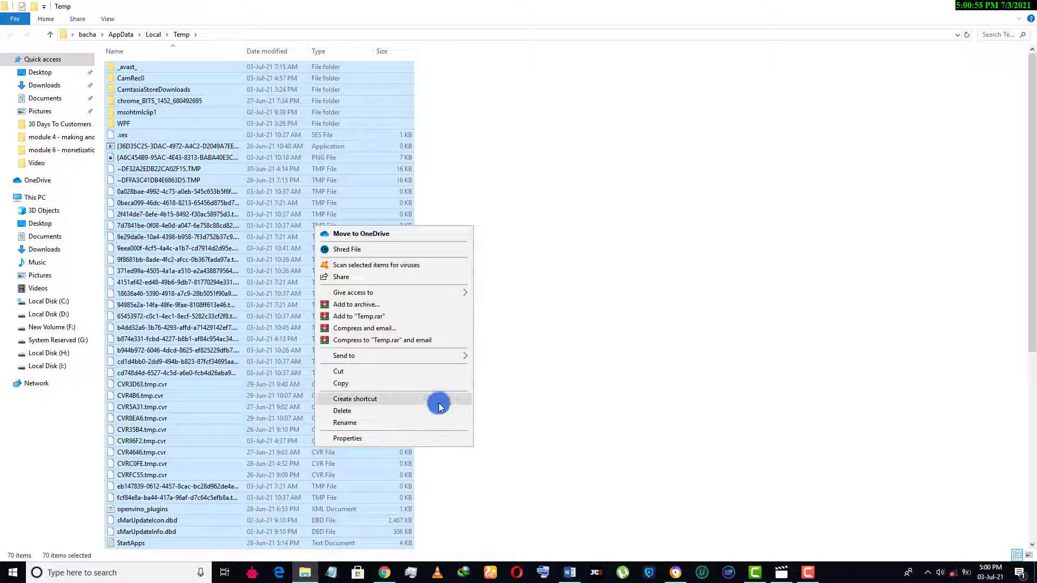
left_click(413, 440)
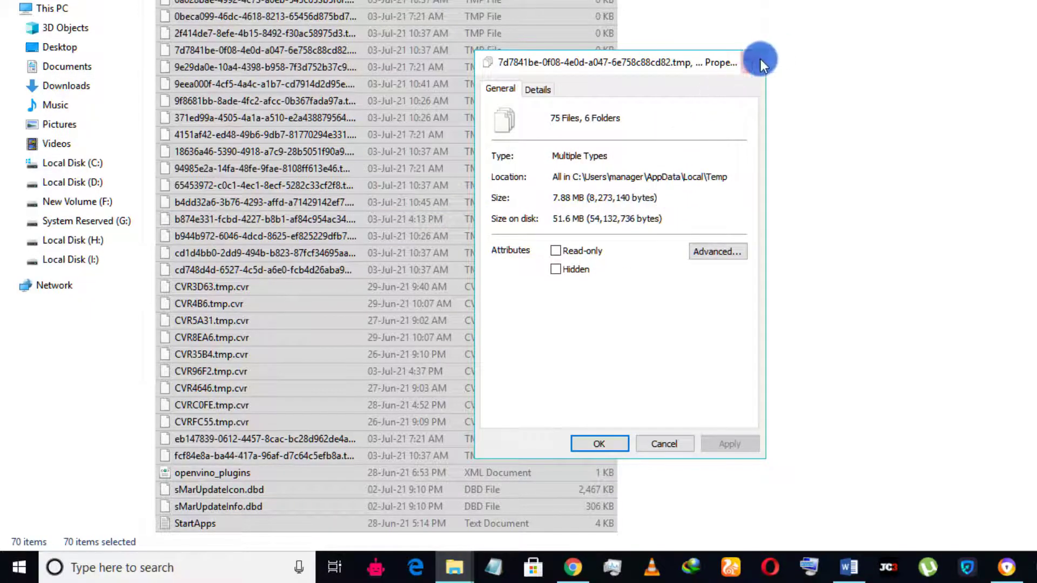
left_click(746, 72)
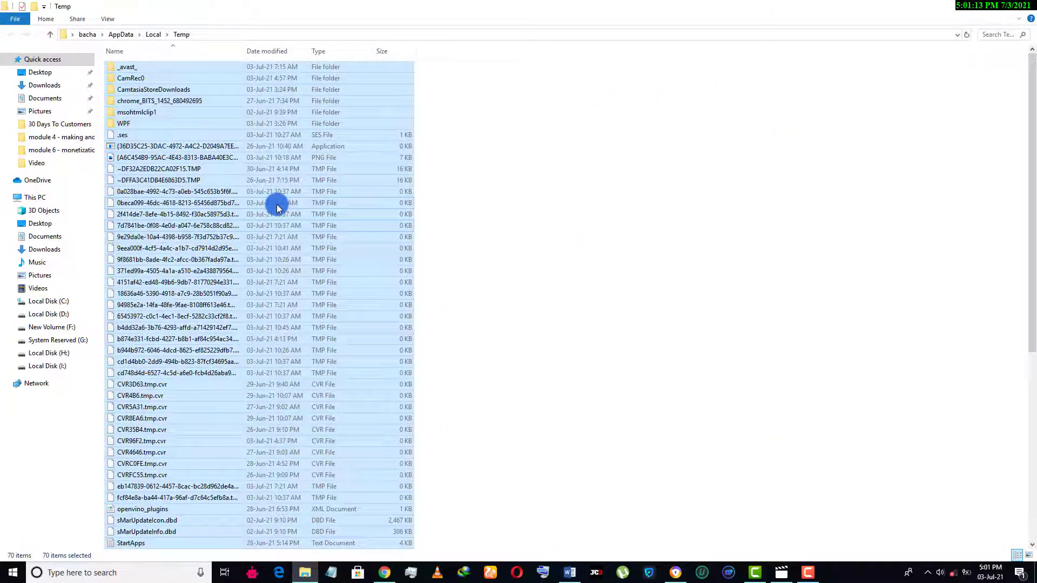
Step: Delete all selected files and folders from the Temp folder
right_click(277, 206)
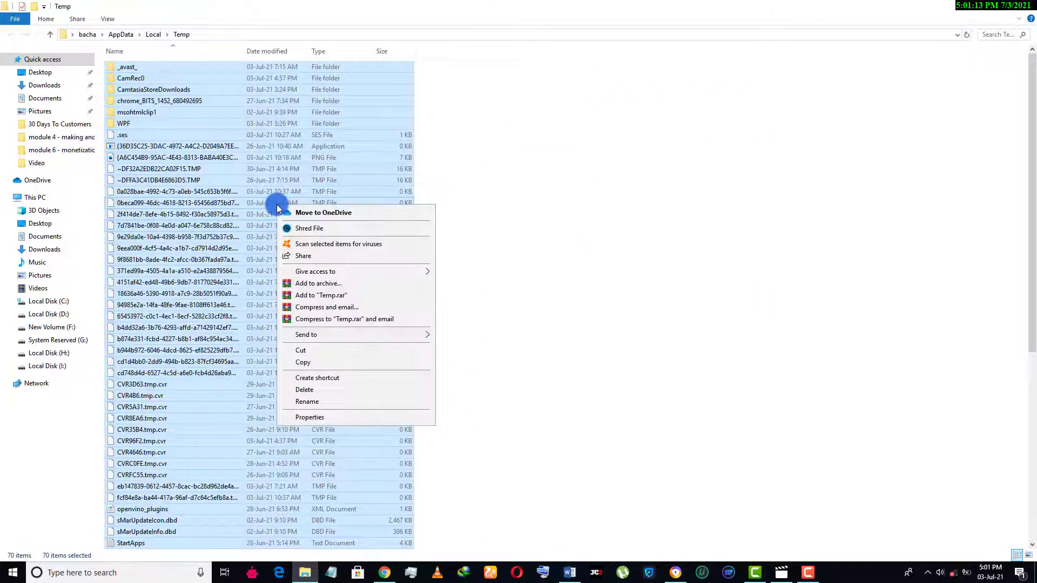
left_click(355, 390)
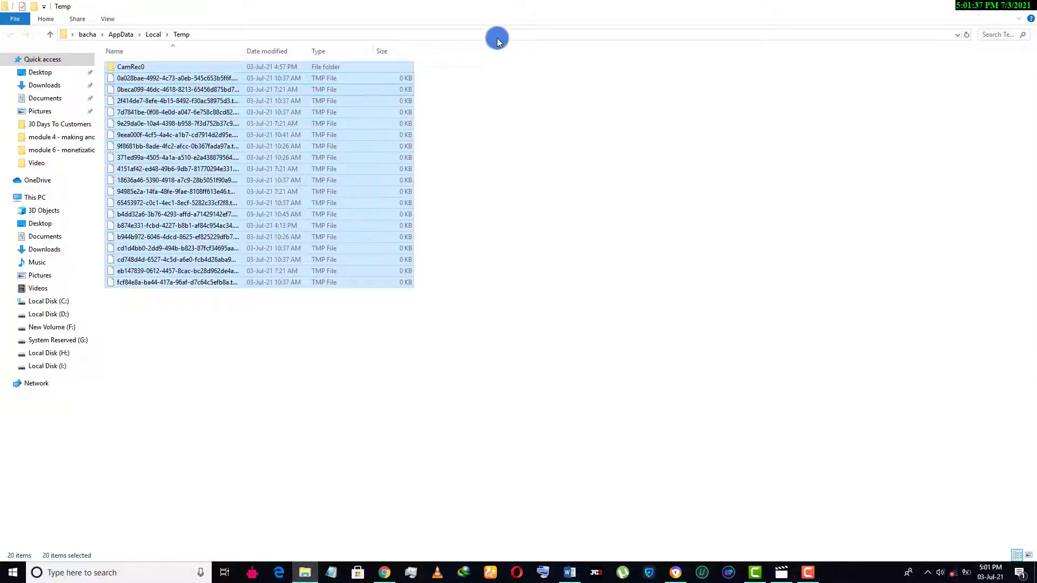
left_click(179, 69)
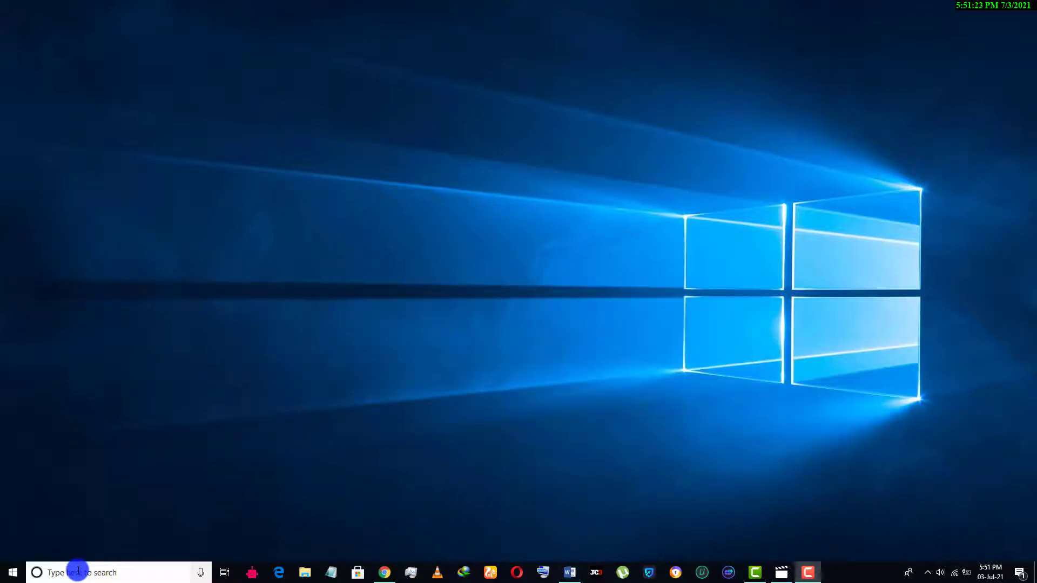
Step: Reset the Microsoft Store cache by running wsreset from the Run dialog, and close the Store window that opens
key("super+r")
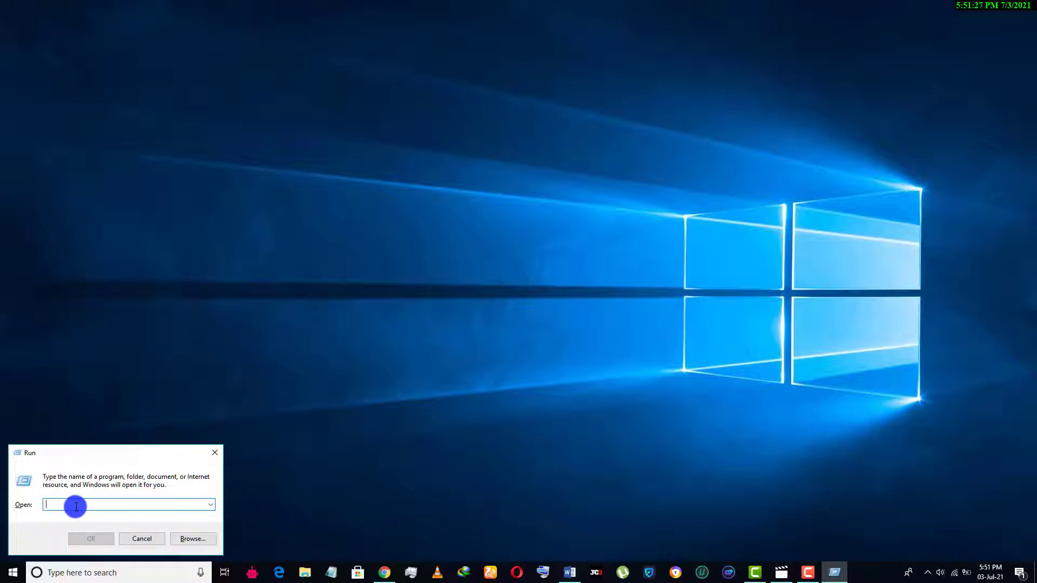
type("wsreset")
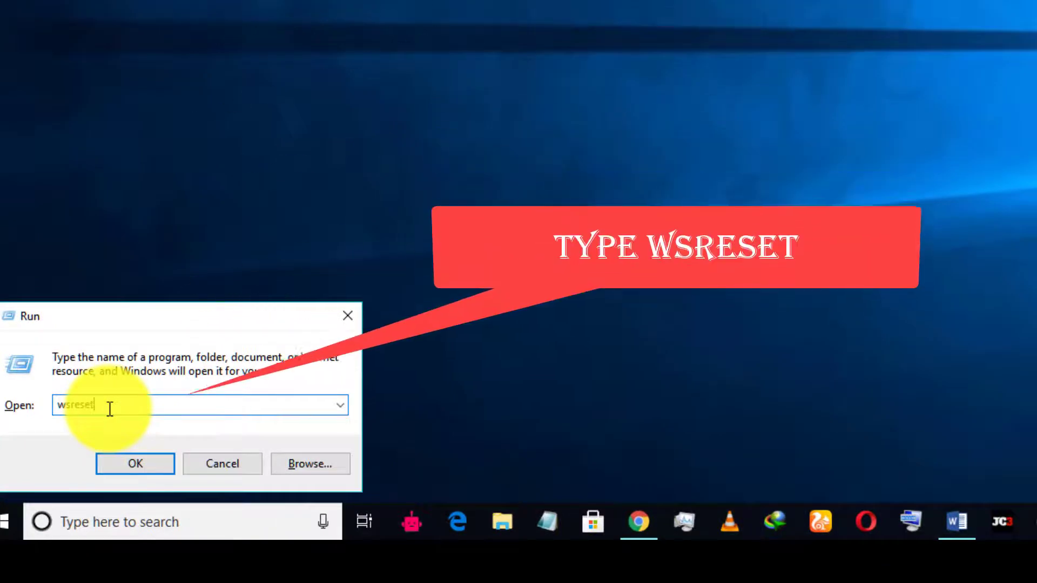
key("Return")
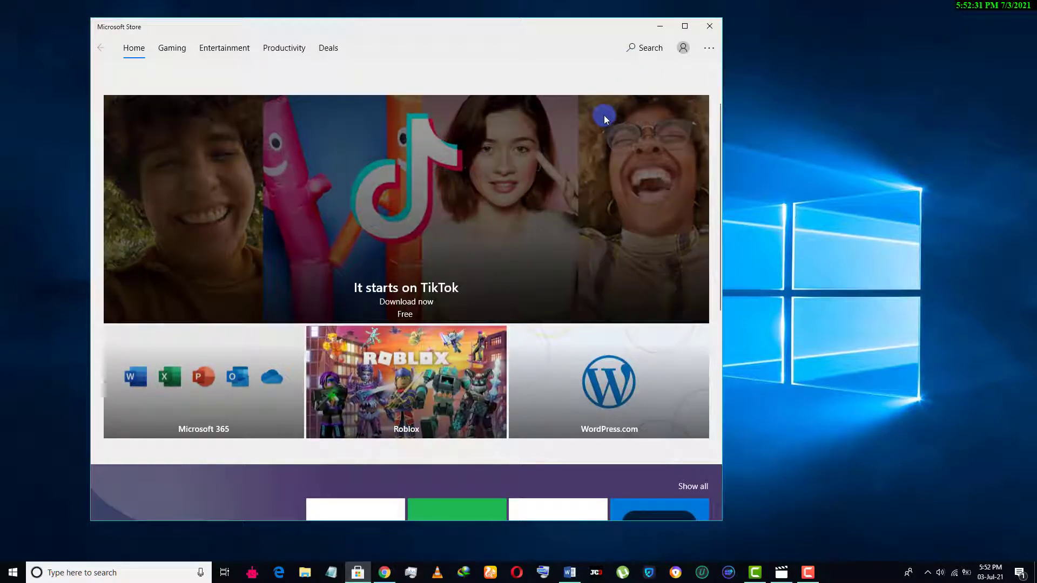
left_click(710, 26)
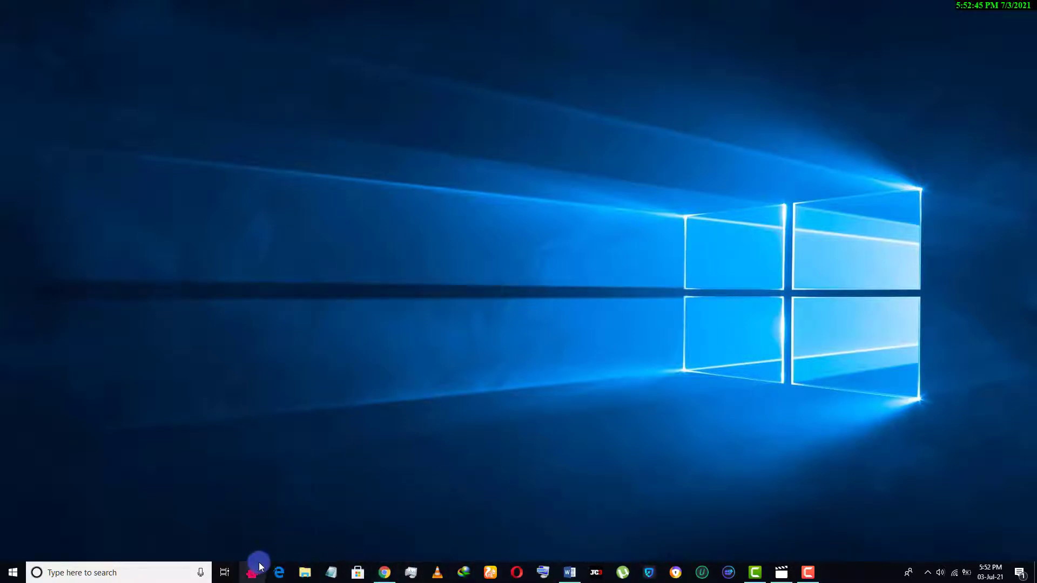
Step: Switch to Microsoft Edge and open its settings
left_click(277, 573)
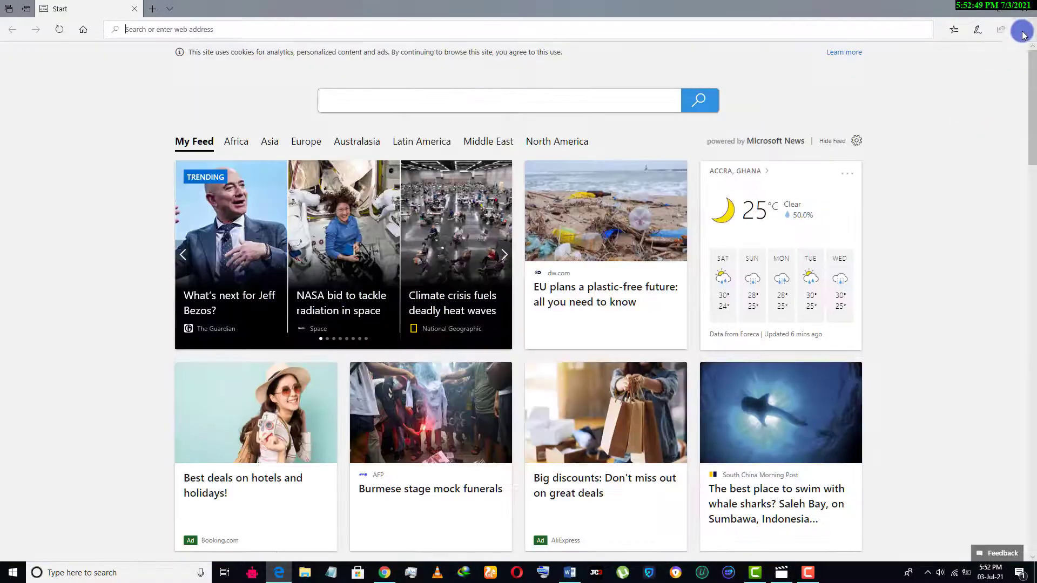
left_click(1025, 30)
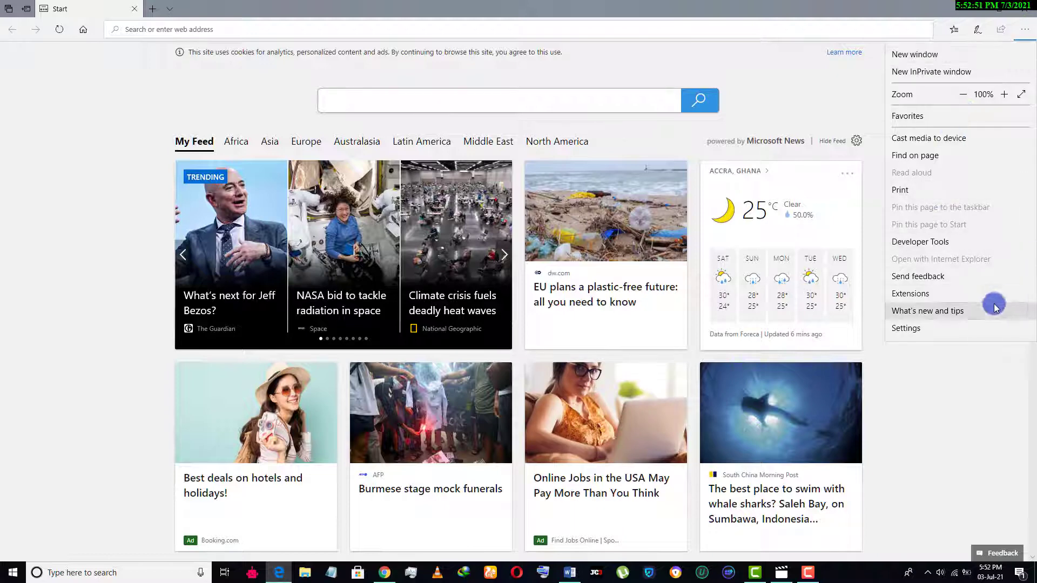
left_click(923, 329)
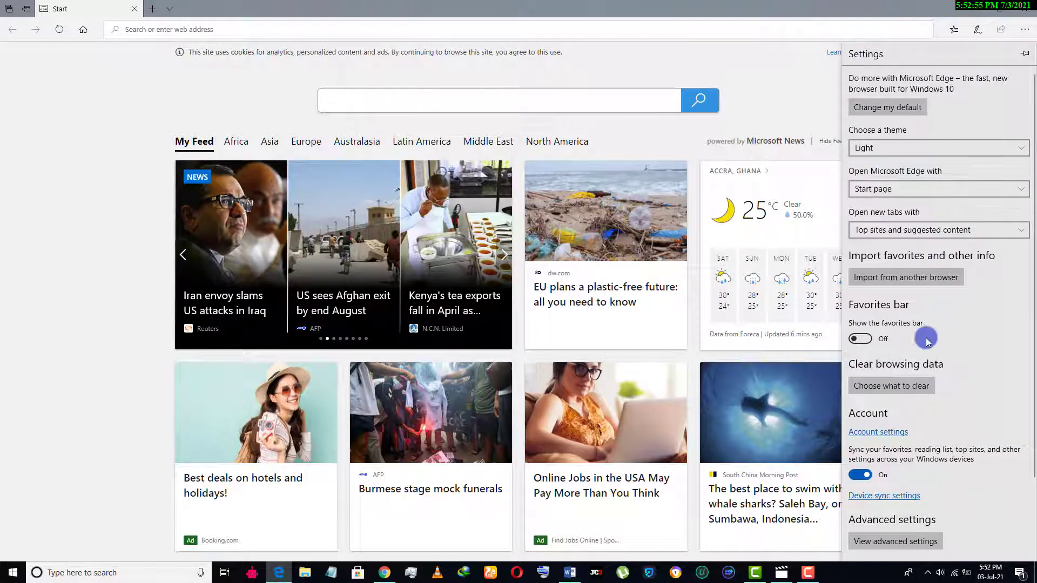
Step: Clear all the checked browsing data categories, including cached data and files, and close the browser
left_click(912, 390)
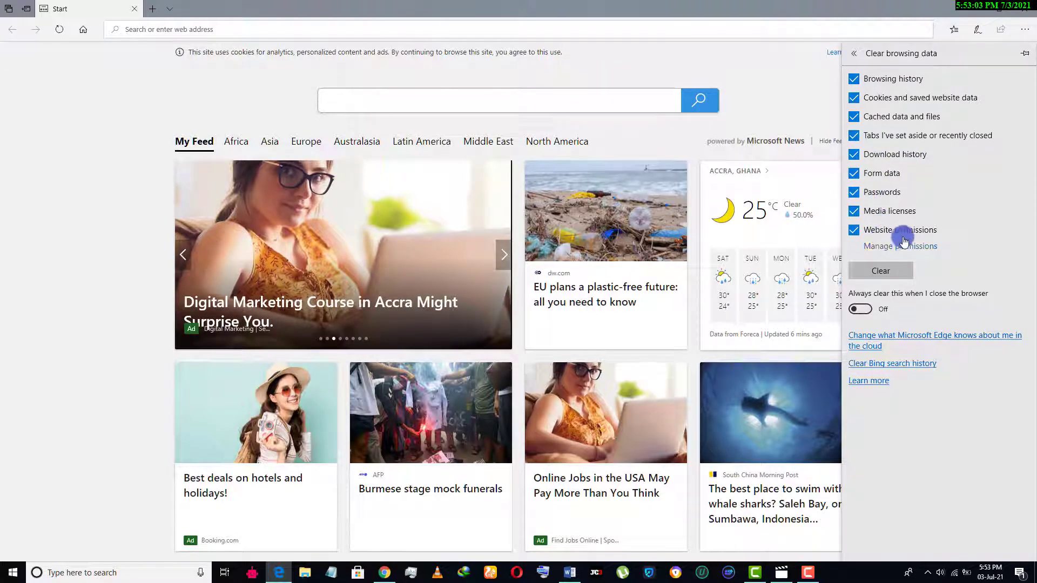
left_click(888, 280)
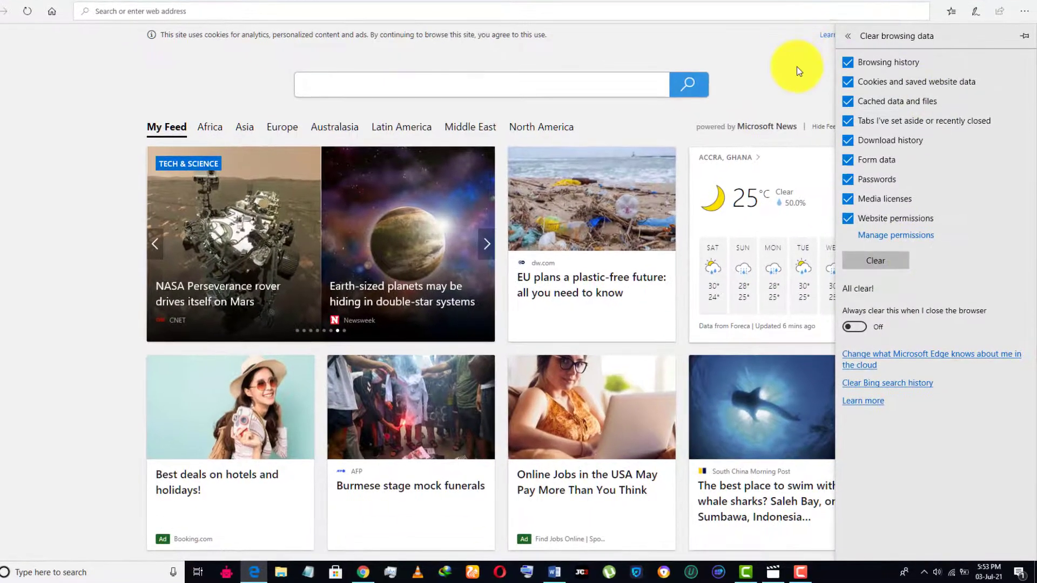
left_click(800, 76)
left_click(1027, 3)
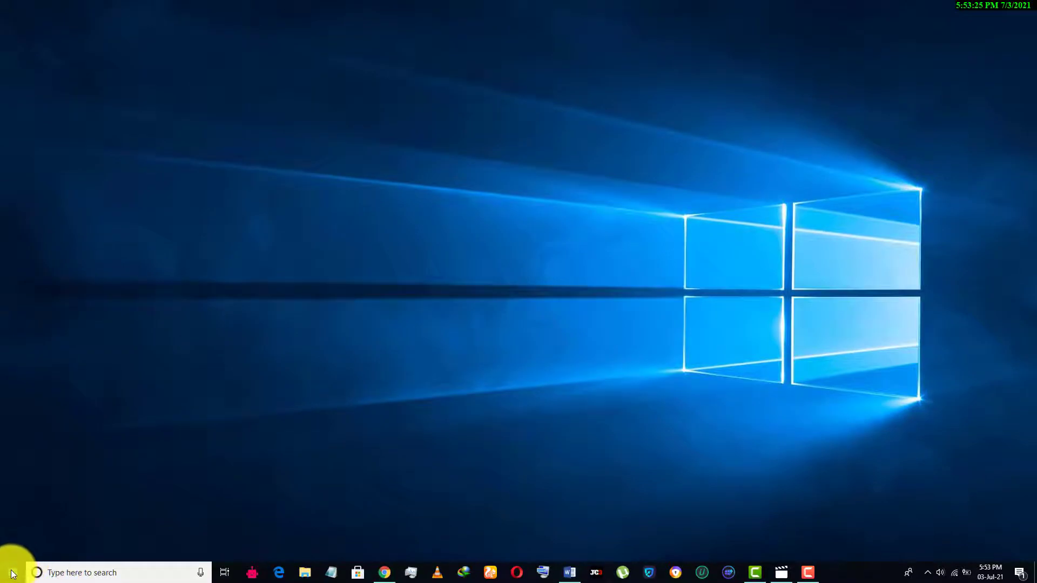
Step: Clear this device's location history in the Windows privacy settings and close Settings
left_click(14, 570)
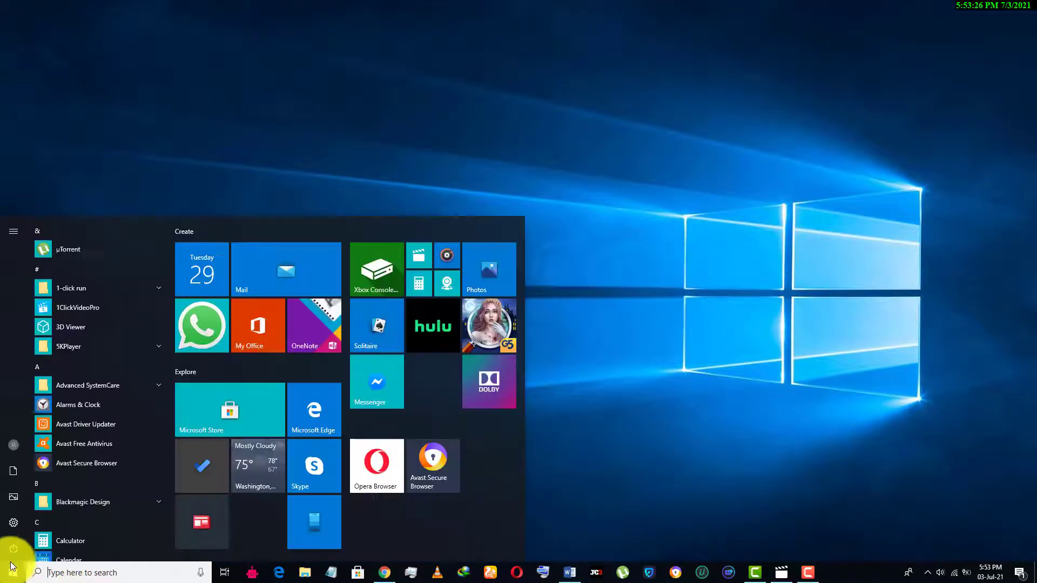
left_click(12, 529)
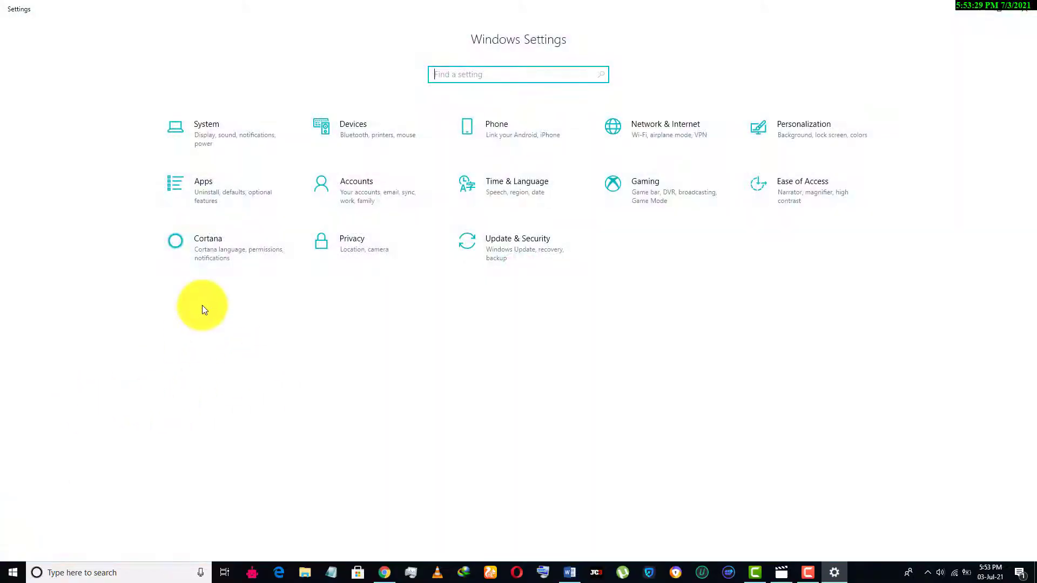
left_click(370, 254)
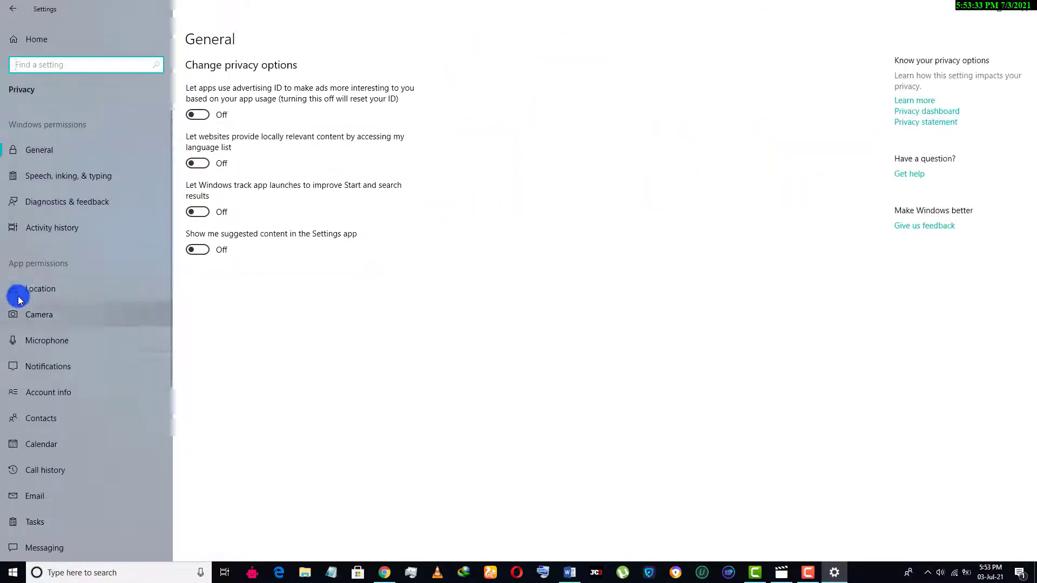
left_click(56, 288)
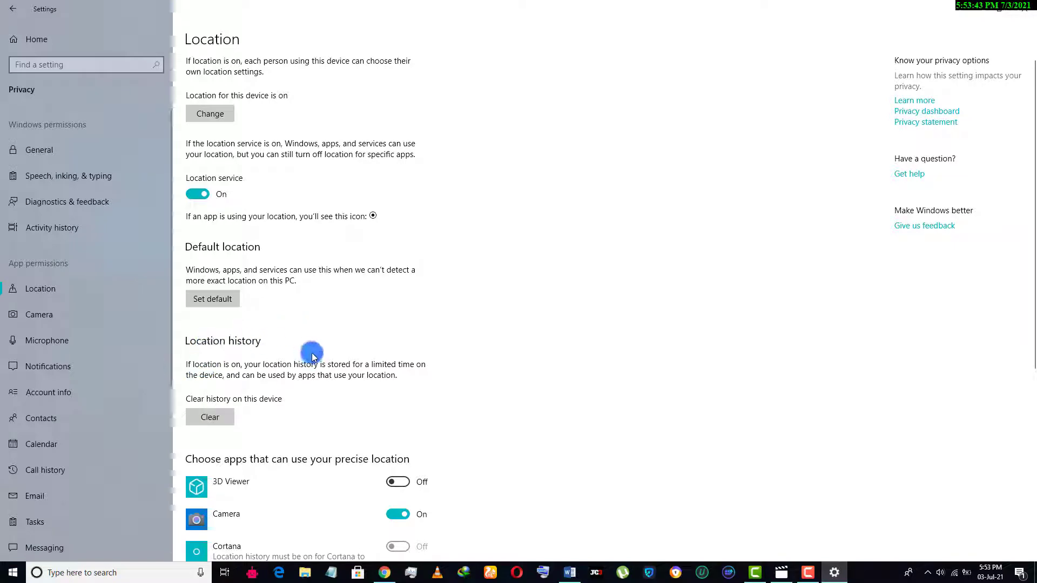
left_click(224, 421)
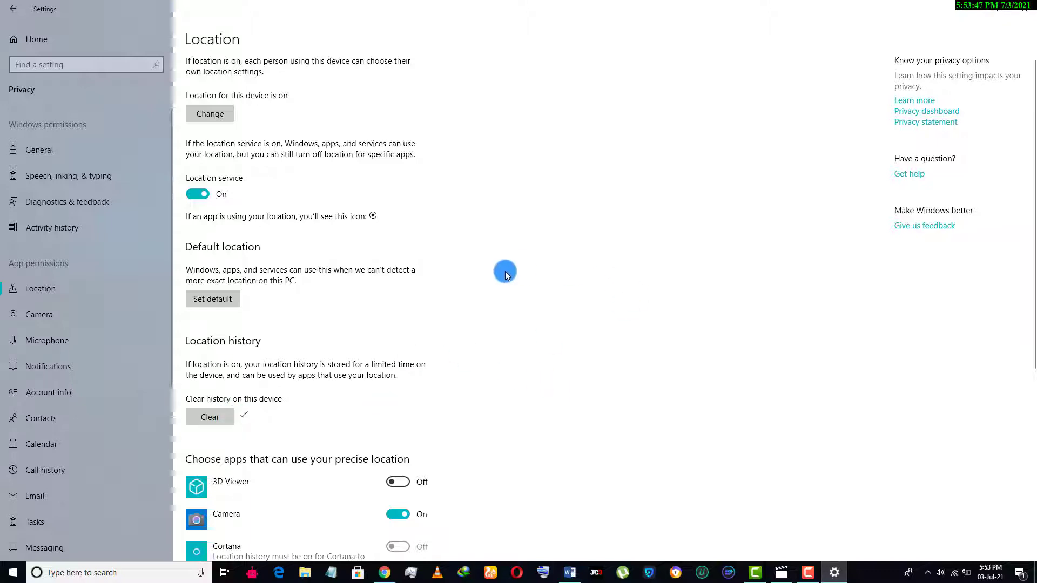
left_click(1025, 17)
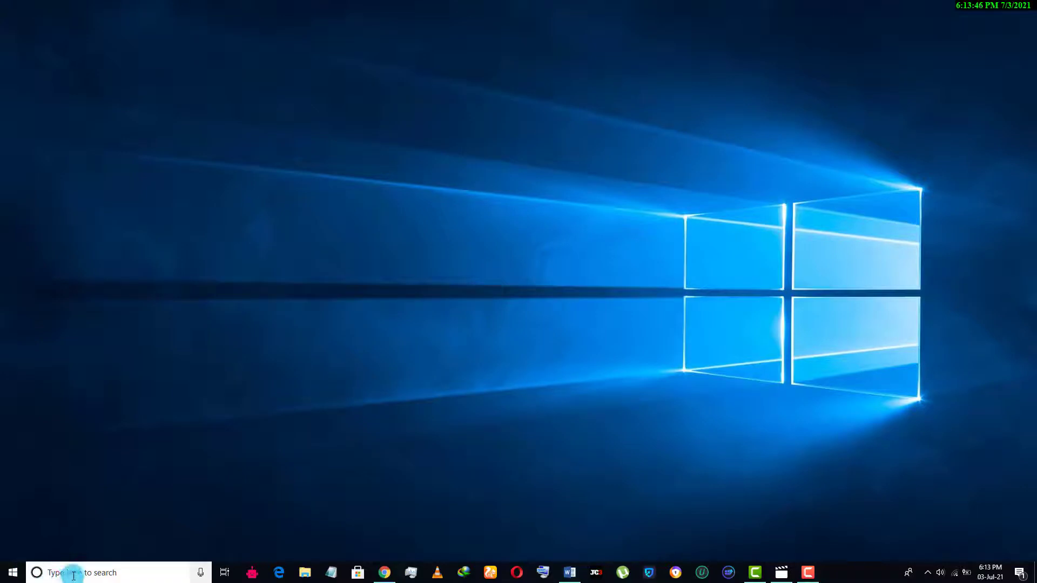
Step: Search Windows for cmd and run Command Prompt as administrator
left_click(73, 575)
type("cmd")
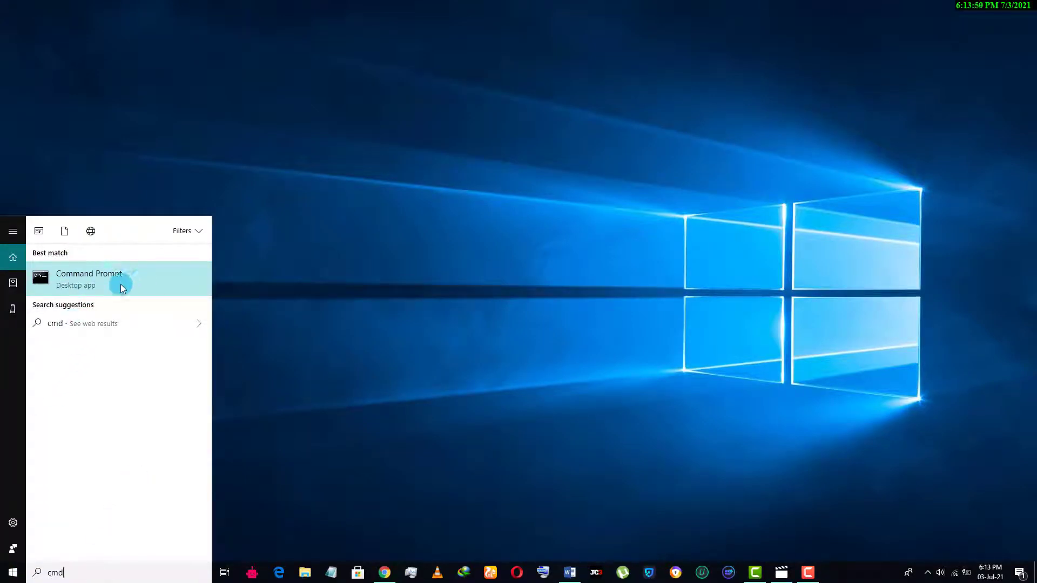
right_click(121, 288)
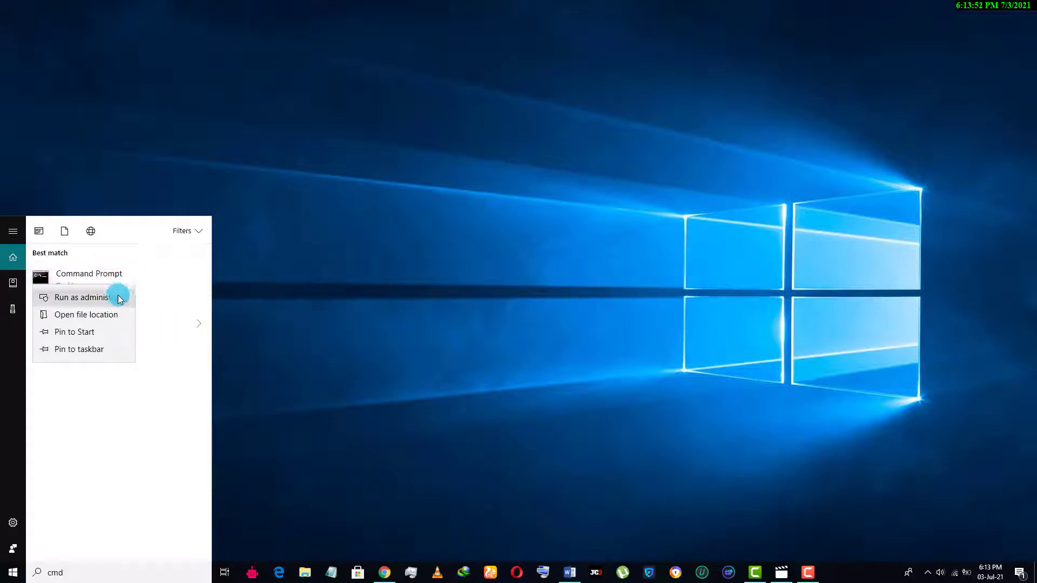
left_click(118, 297)
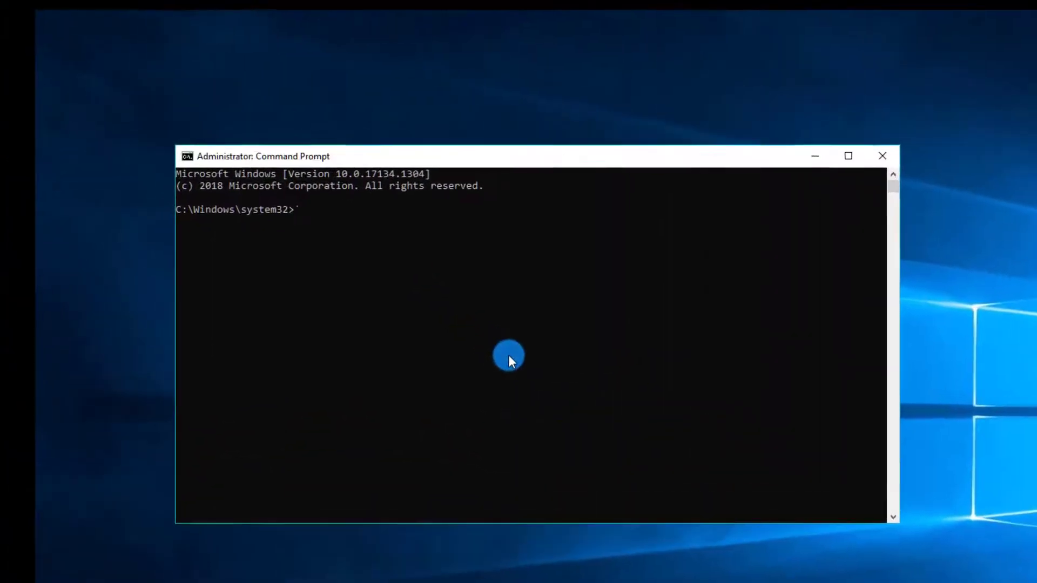
Step: Flush the DNS resolver cache with the command ipconfig/flushdns and close Command Prompt
type("i")
type("p")
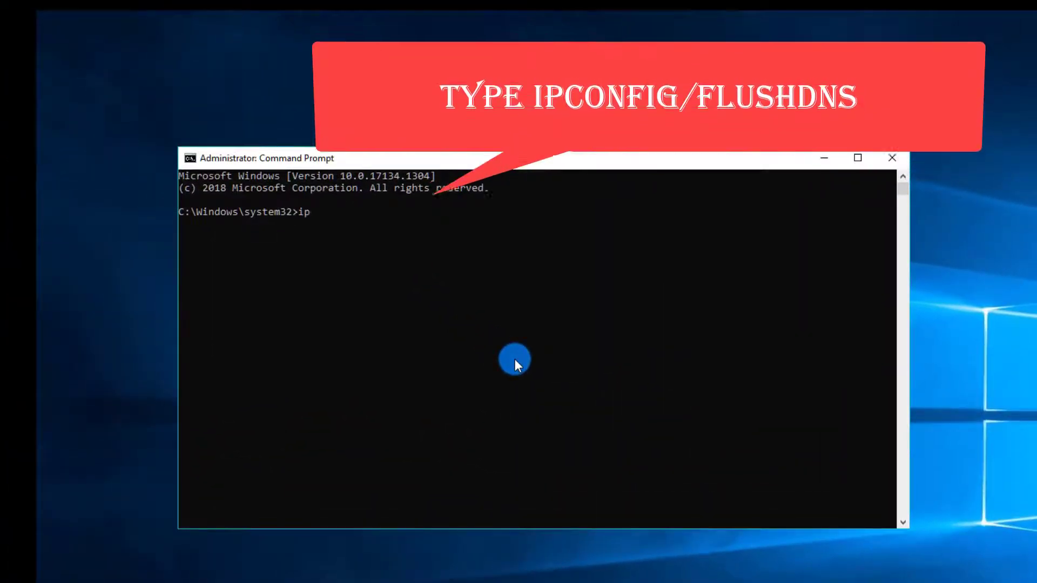
type("confi")
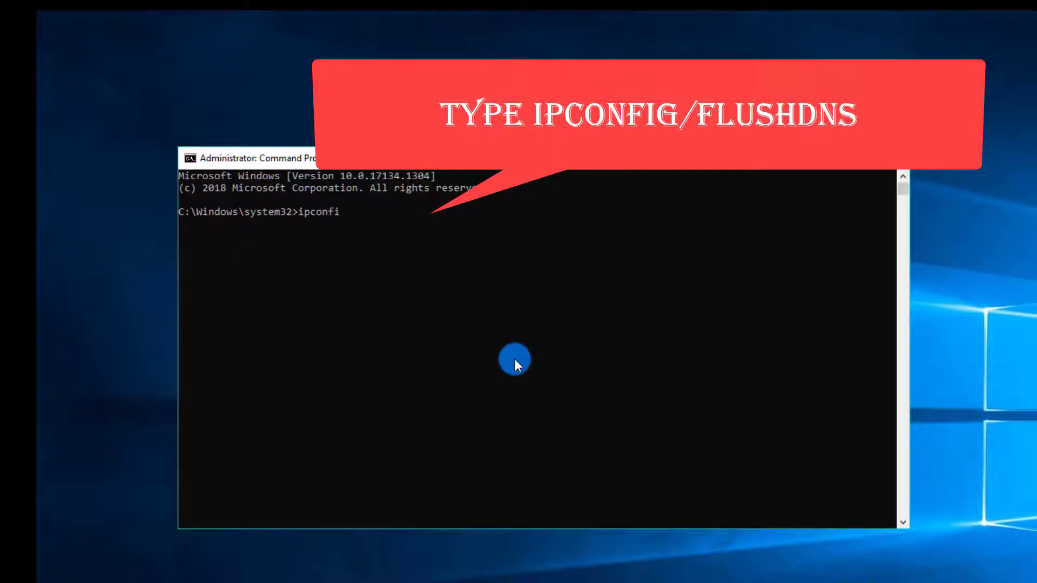
type("g/")
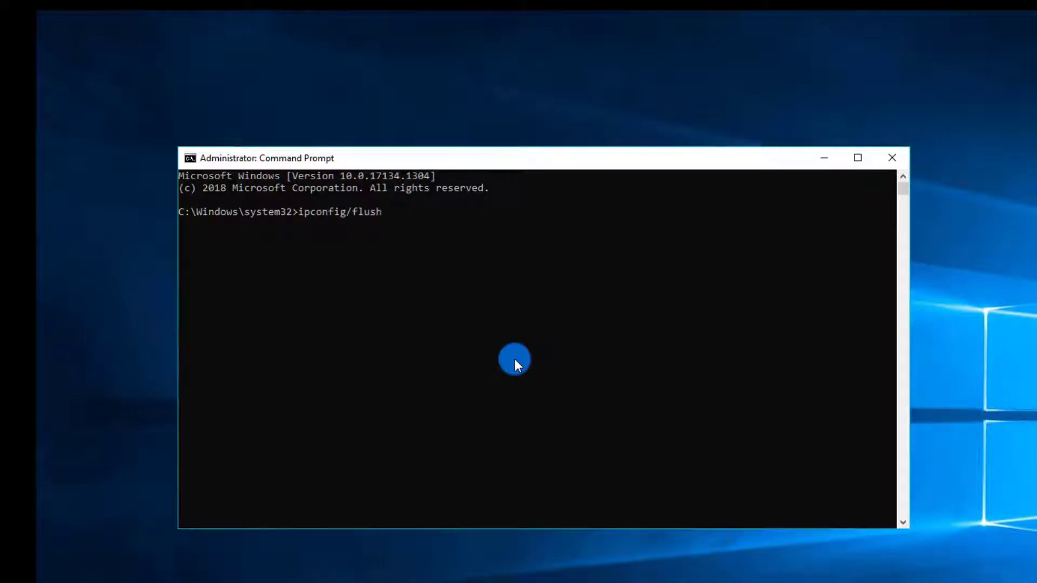
type("flushd")
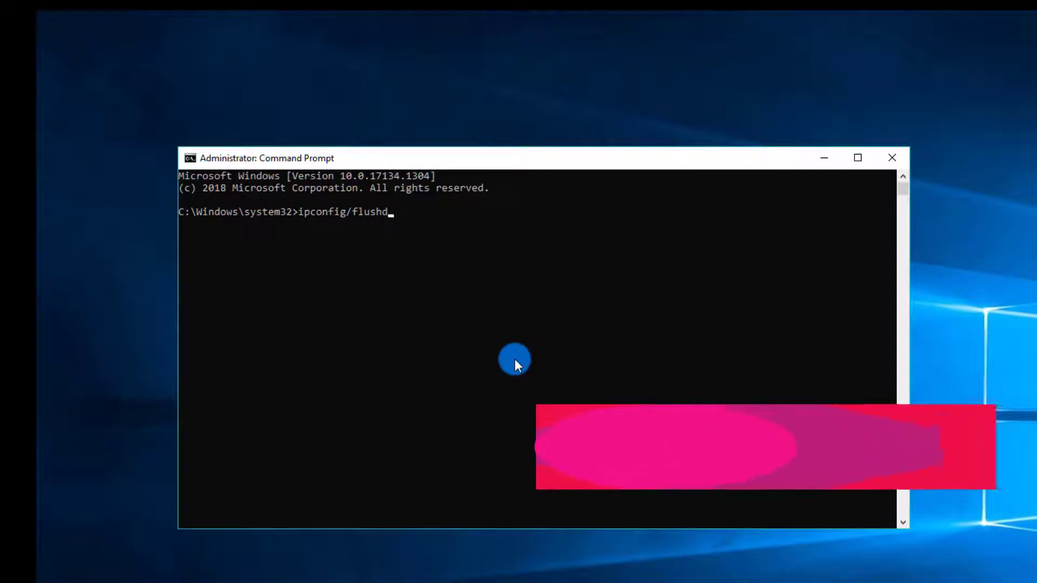
type("ns")
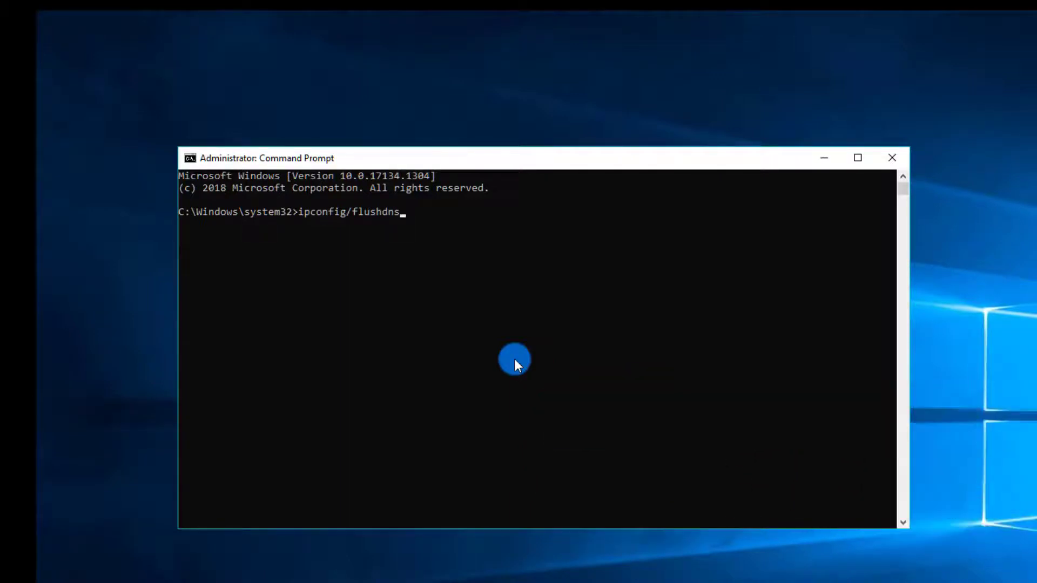
key("Return")
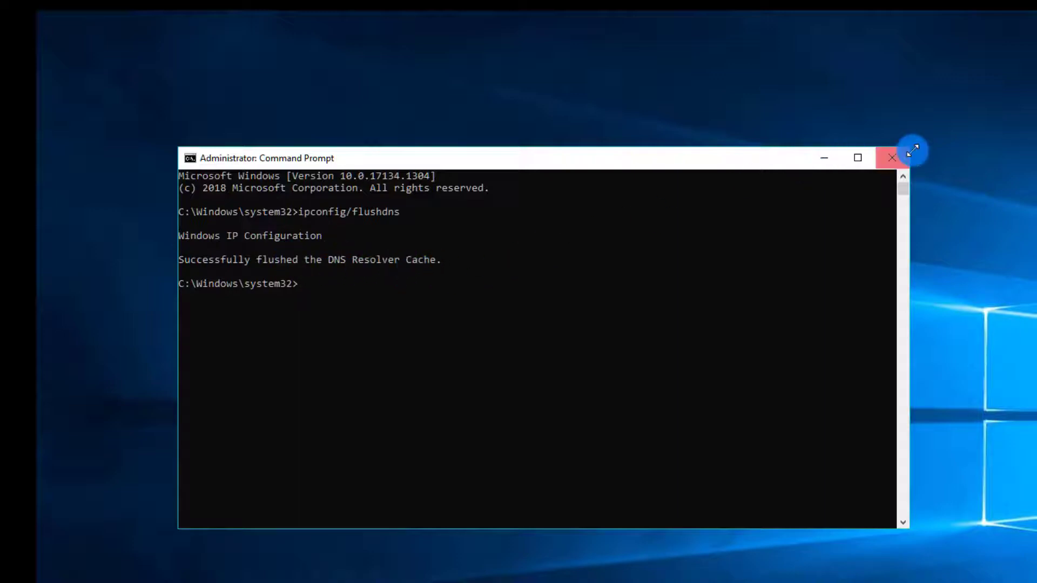
left_click(897, 158)
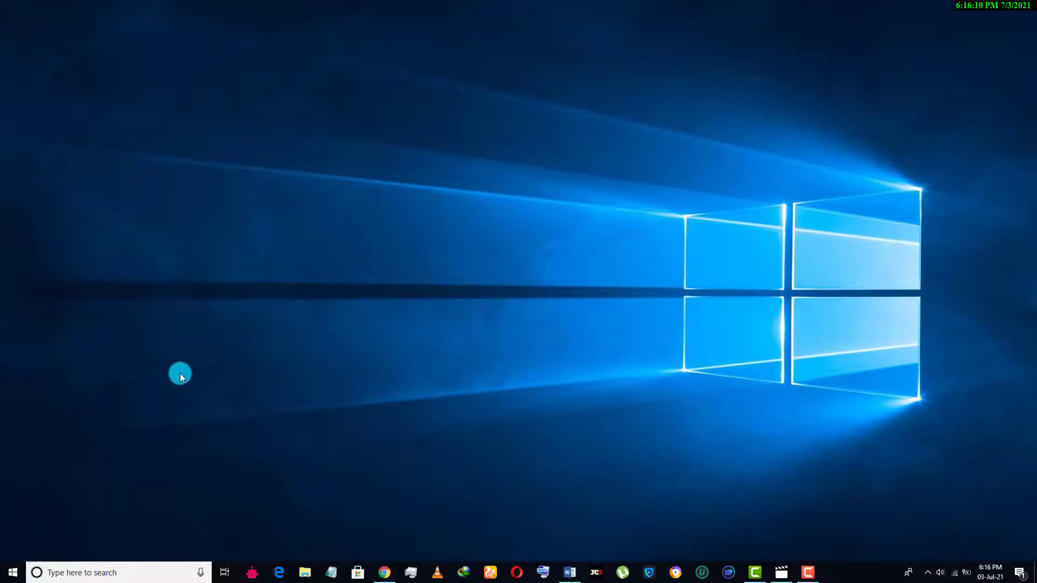
Step: Find and open Disk Cleanup, and scan the C: drive for files to delete
left_click(101, 571)
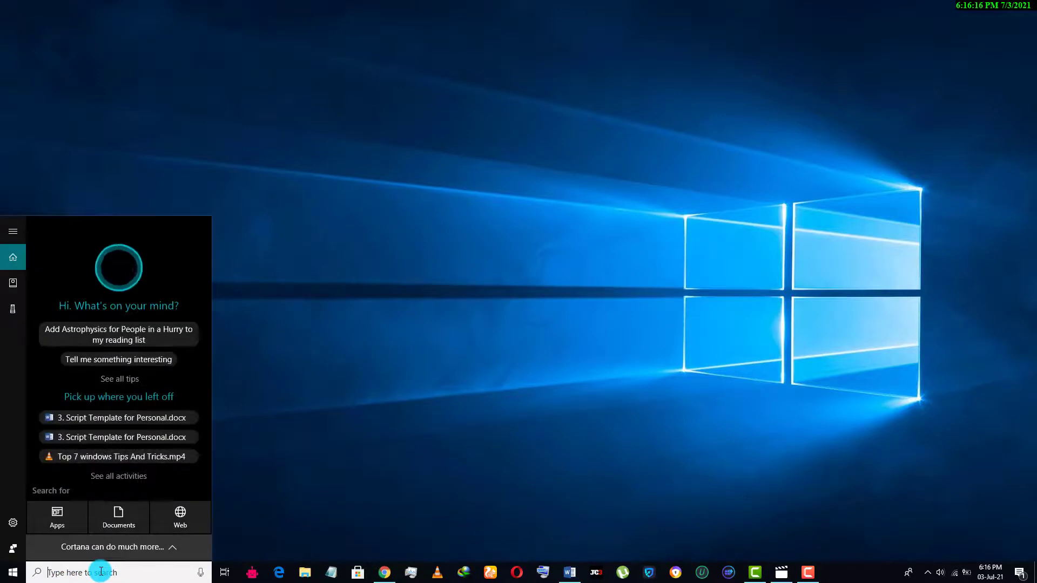
type("di")
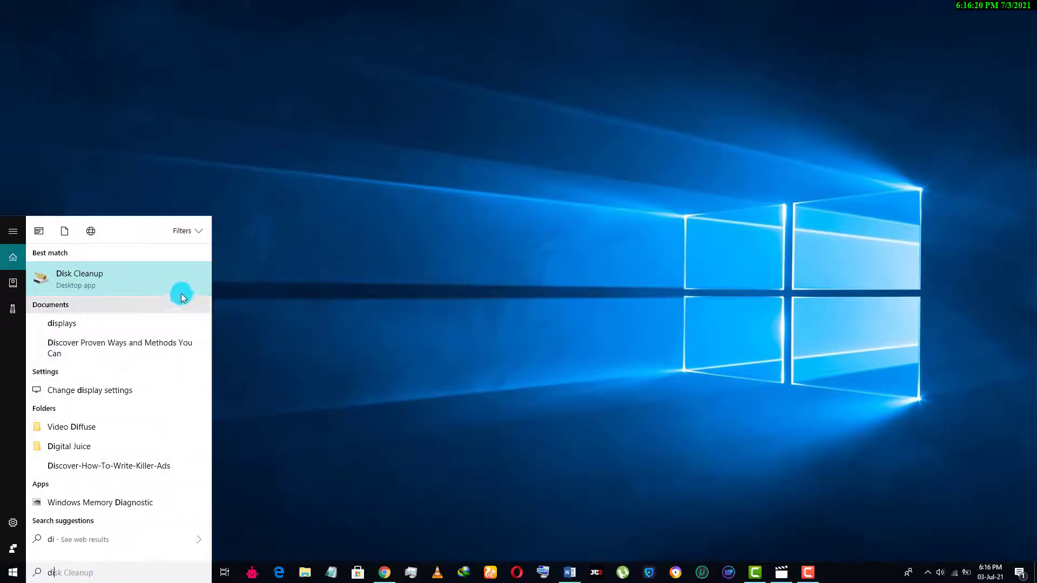
left_click(149, 285)
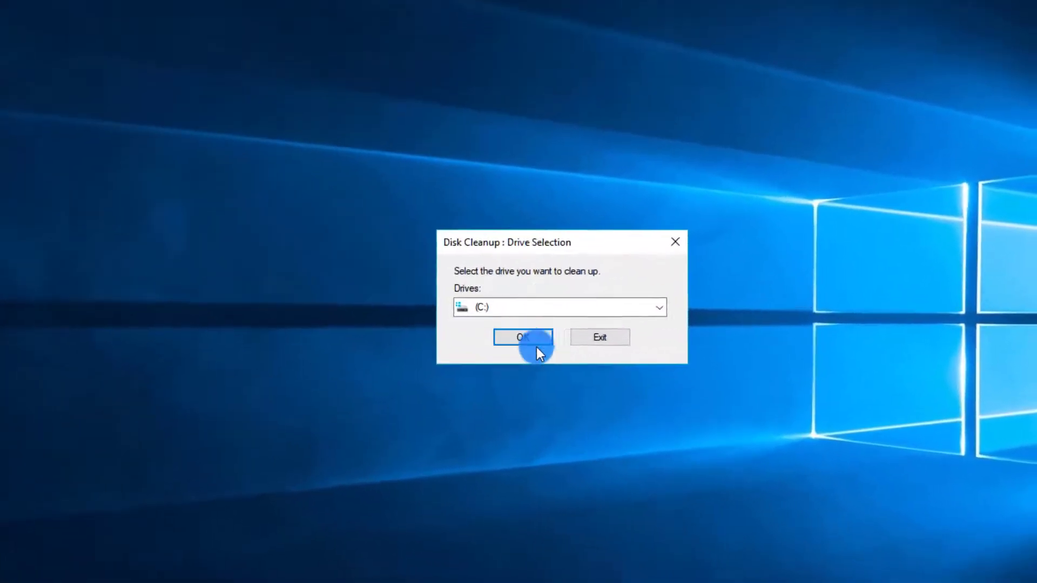
left_click(614, 381)
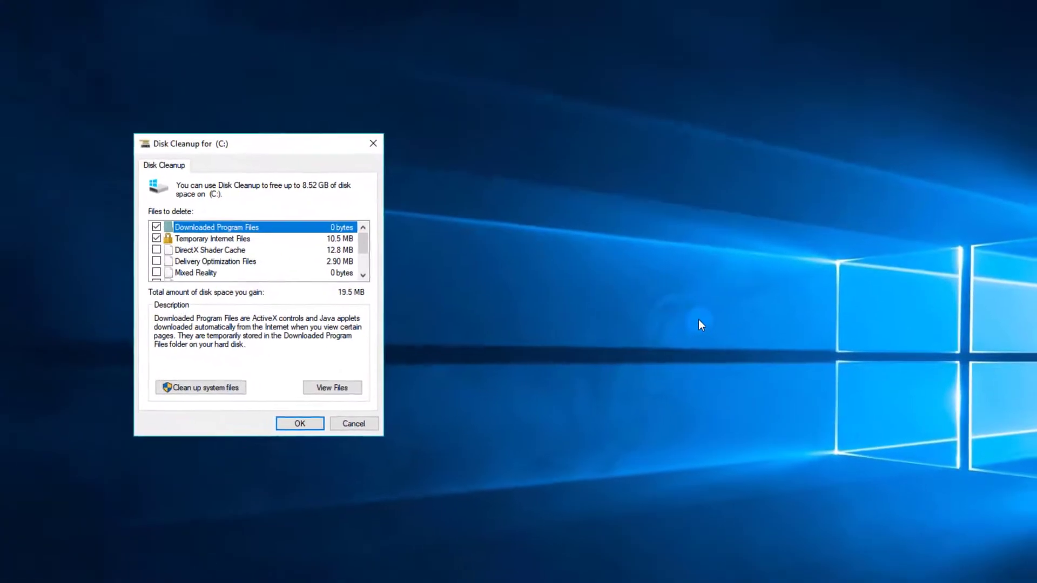
left_click_drag(266, 149, 653, 184)
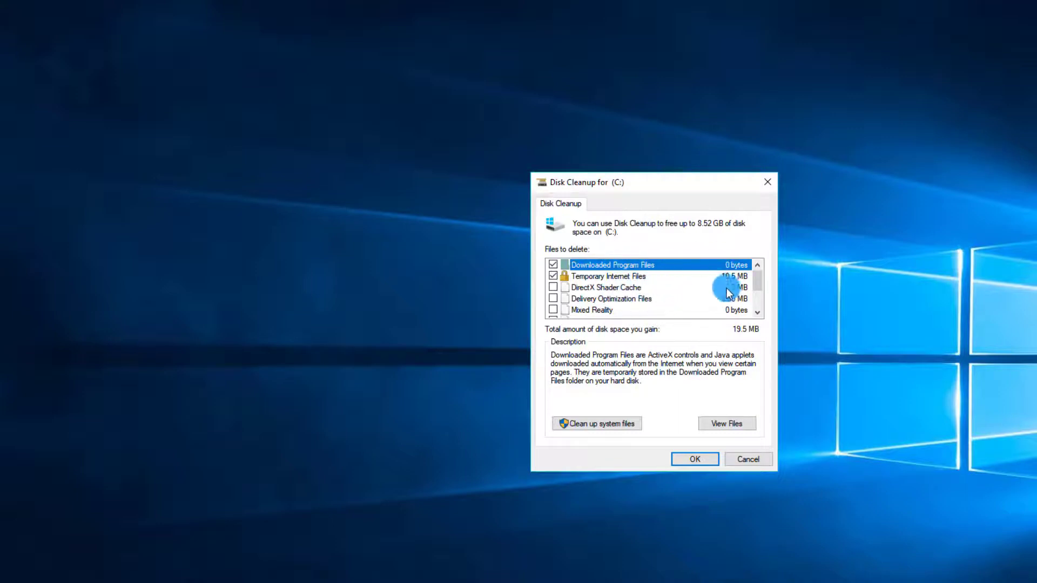
Step: Mark DirectX Shader Cache, Delivery Optimization Files, Recycle Bin and Temporary files for deletion in the C: cleanup list
left_click(758, 314)
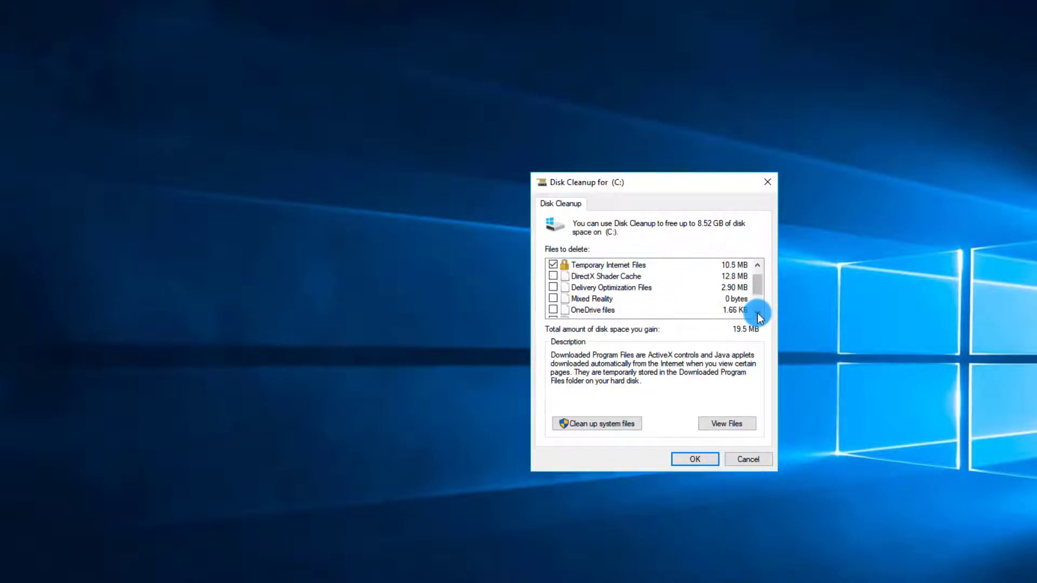
left_click(758, 265)
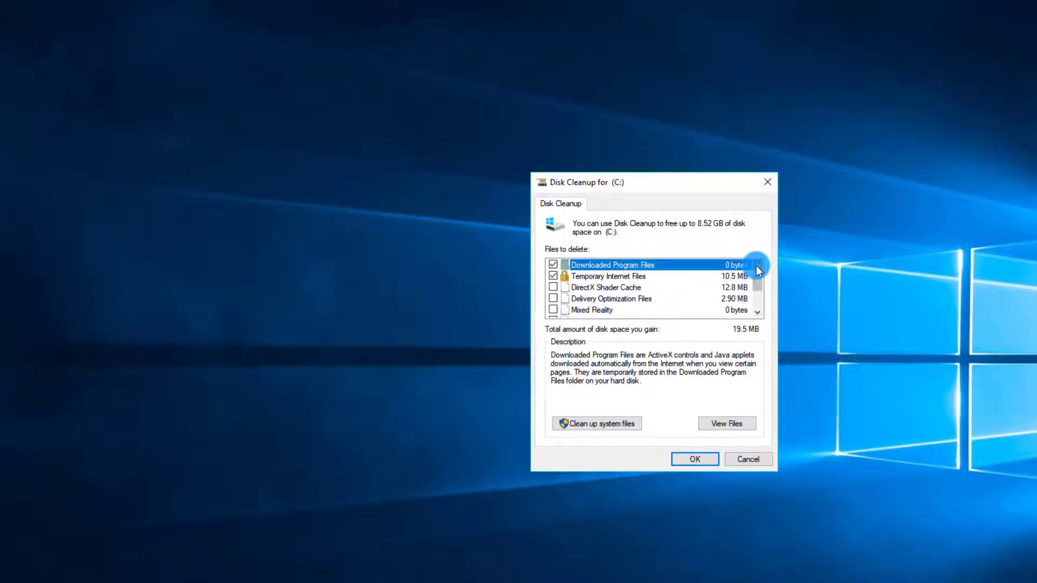
left_click(553, 299)
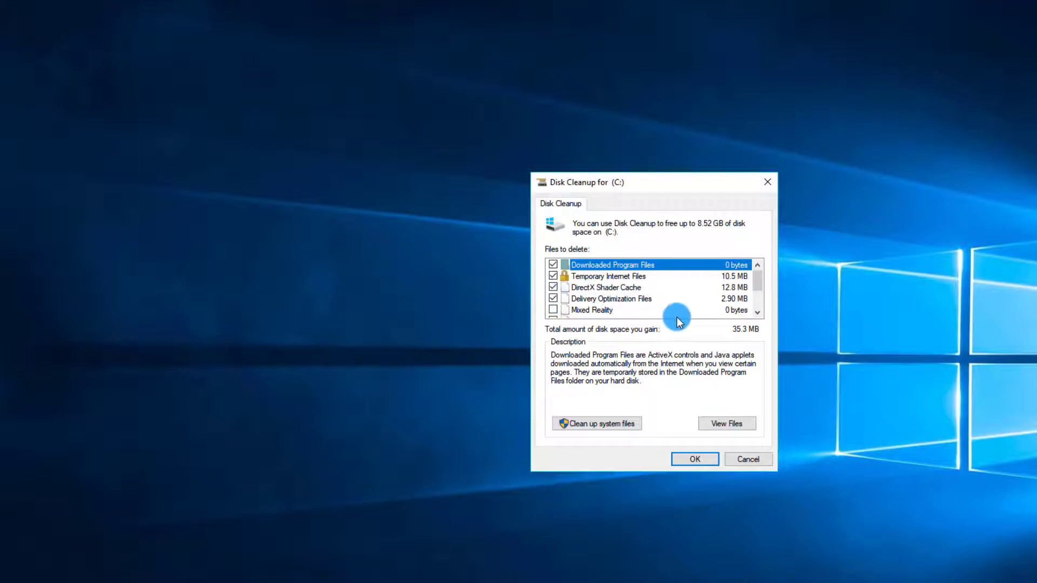
left_click(758, 312)
left_click(758, 313)
left_click(758, 312)
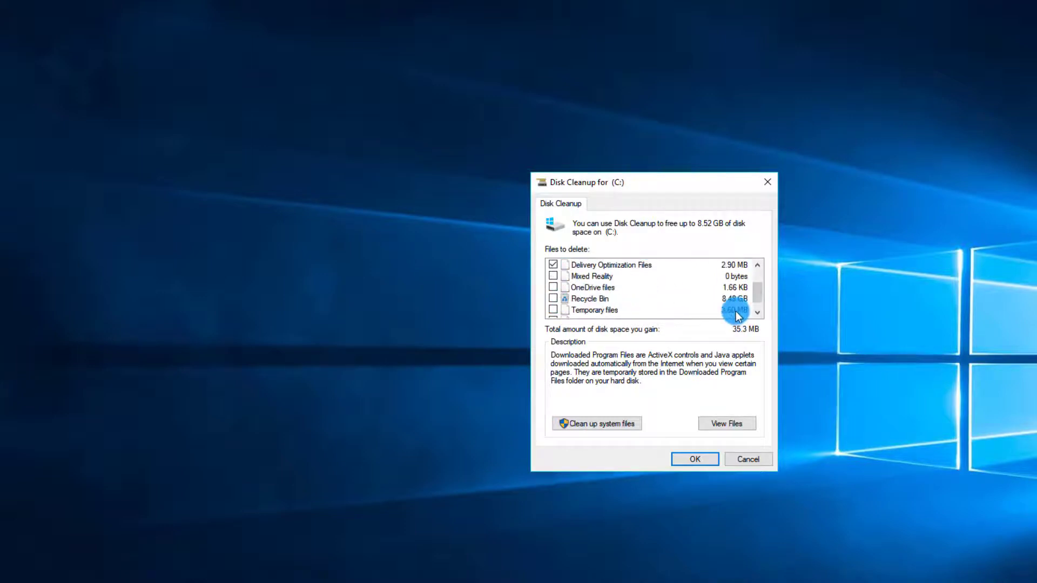
left_click(553, 300)
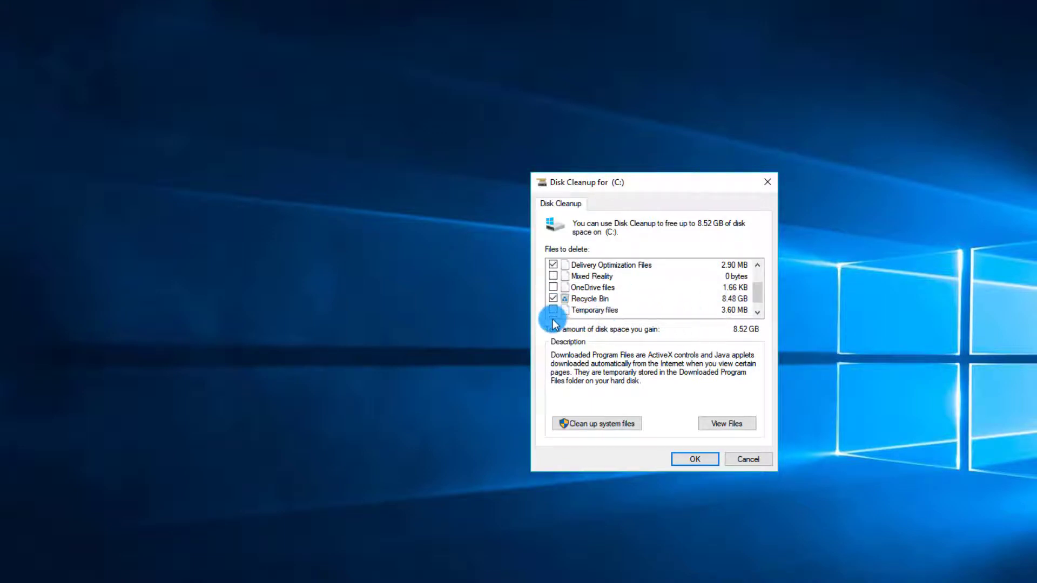
left_click(757, 312)
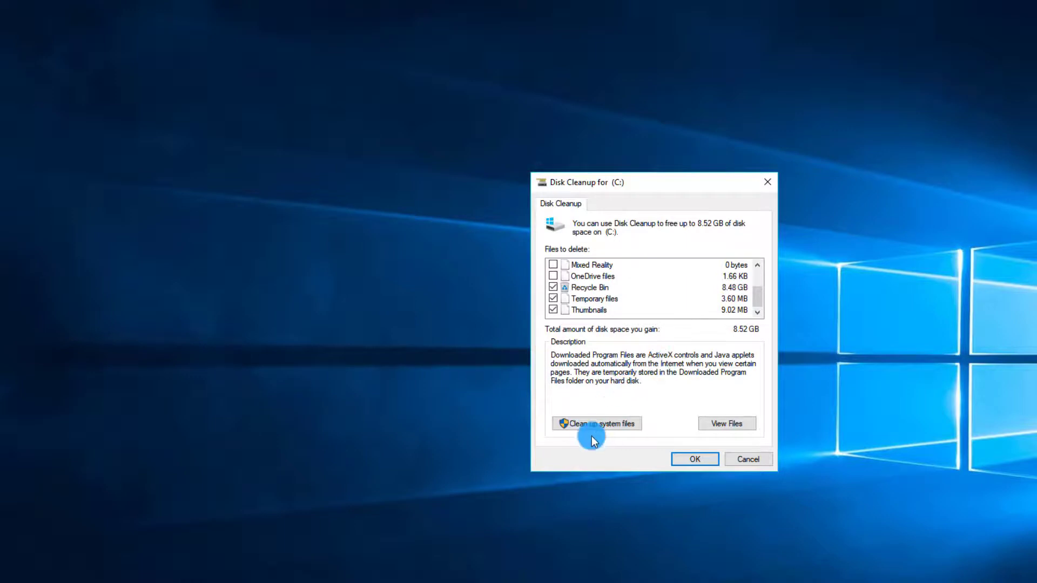
Step: Extend the cleanup to system files and rescan the C: drive
left_click(605, 424)
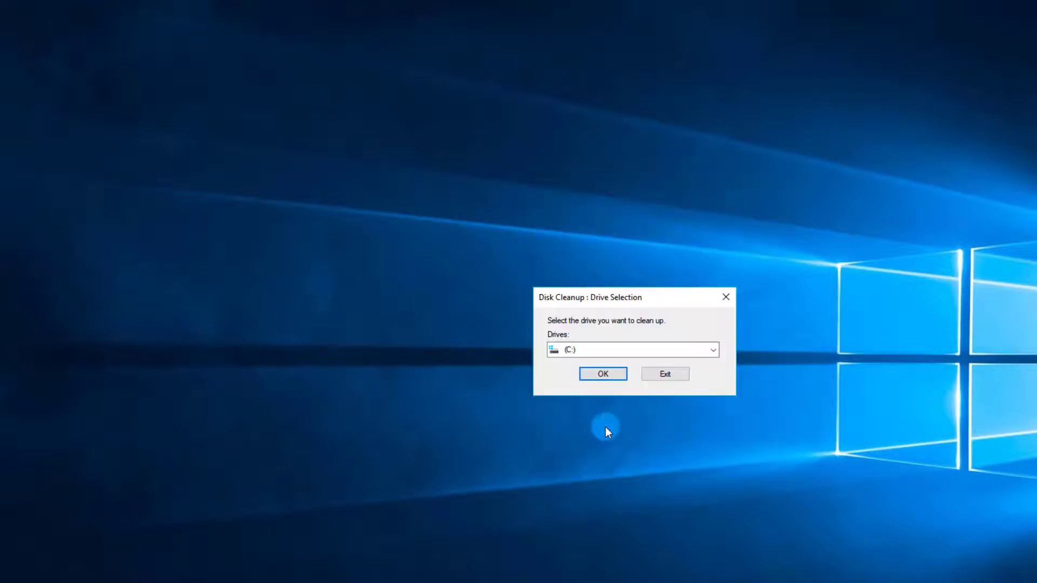
left_click(613, 380)
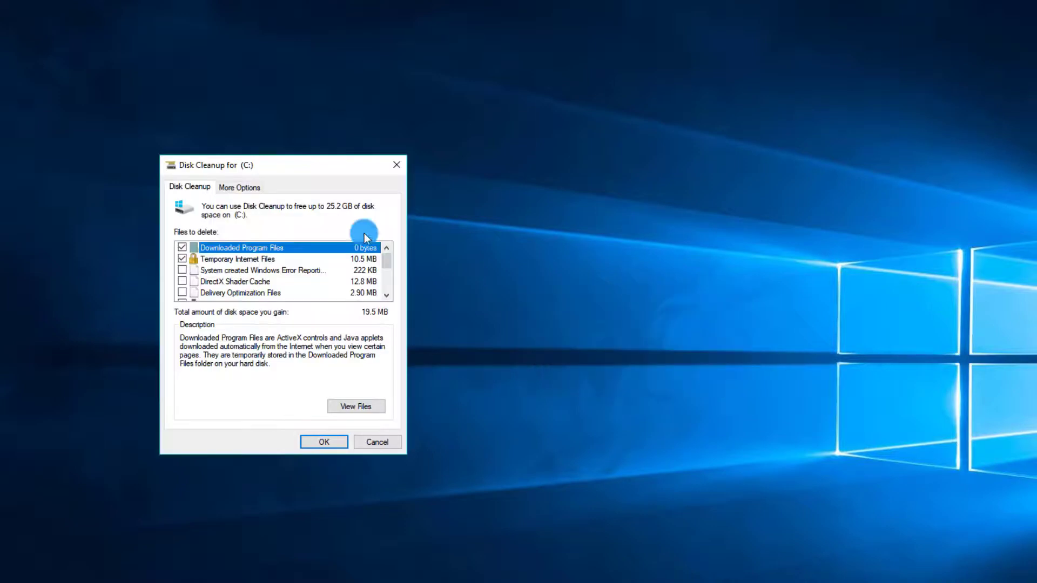
left_click_drag(326, 160, 722, 128)
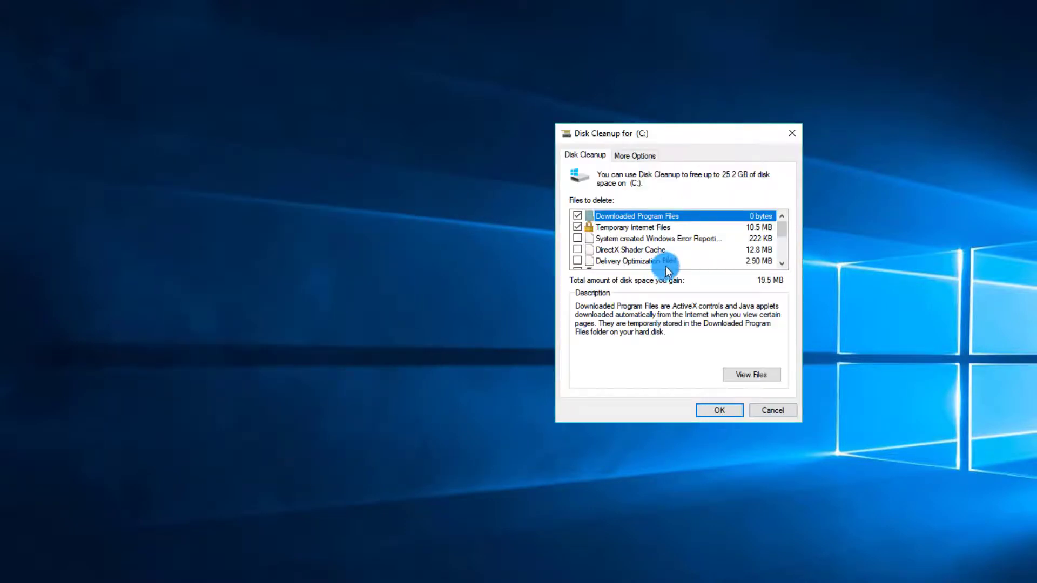
Step: Mark System created Windows Error Reporting, DirectX Shader Cache and Delivery Optimization Files for deletion in the system files cleanup list
left_click(782, 264)
left_click(782, 264)
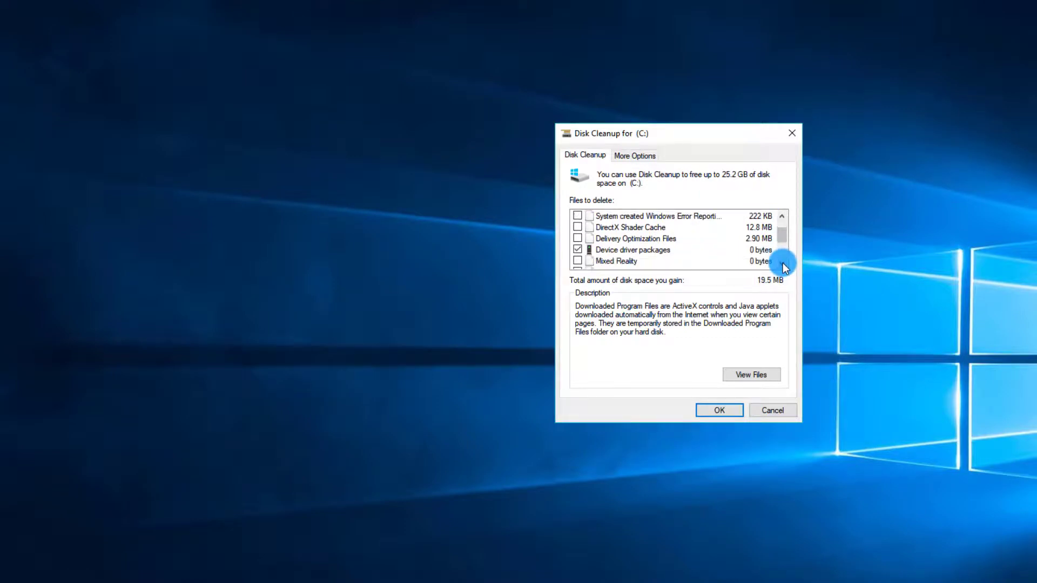
left_click(781, 216)
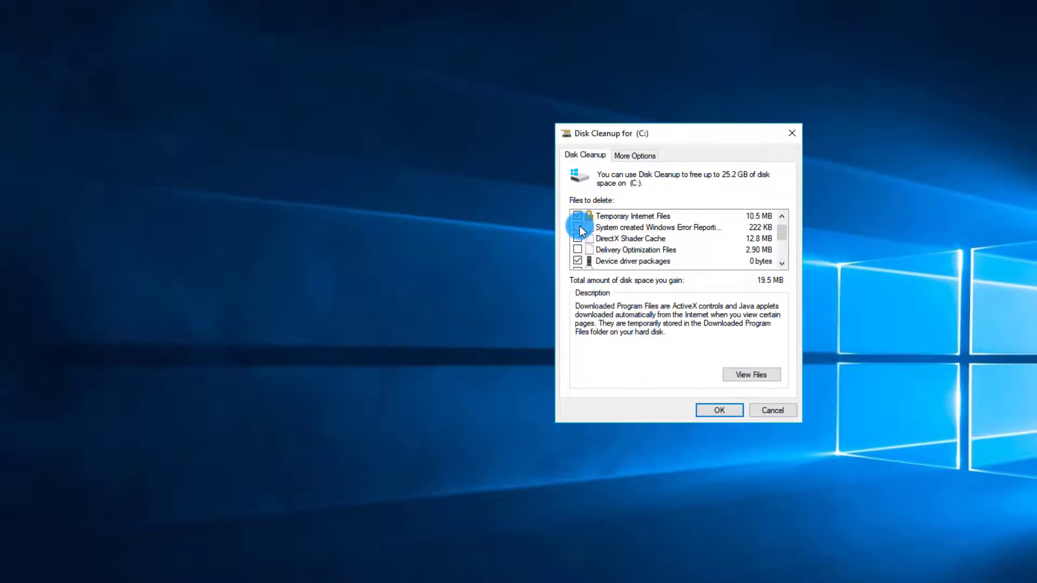
left_click(578, 239)
left_click(578, 250)
Step: Also mark Recycle Bin, Temporary files and Temporary Windows installation files, and permanently delete all marked files
left_click(782, 264)
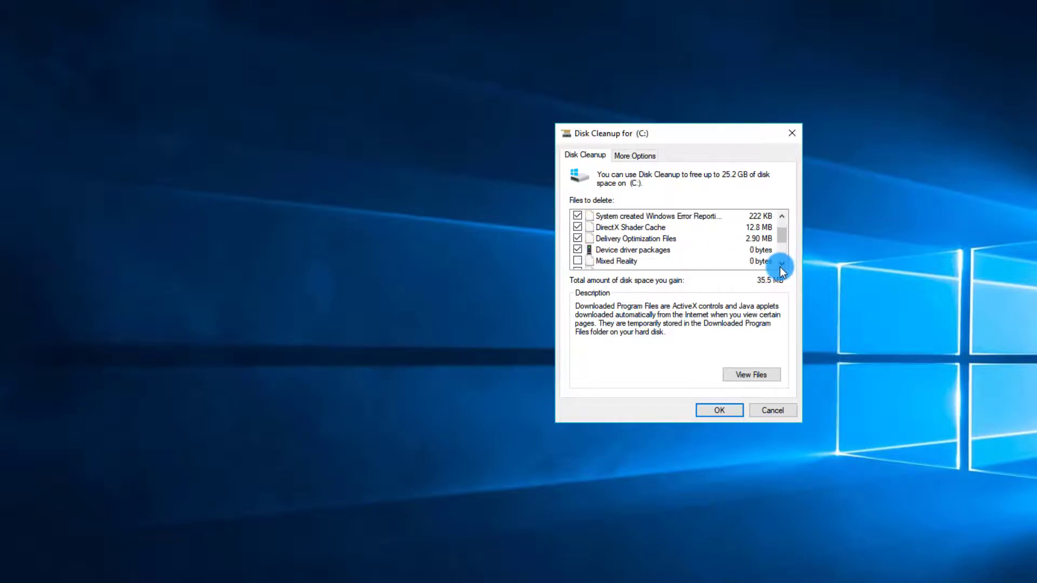
left_click(781, 266)
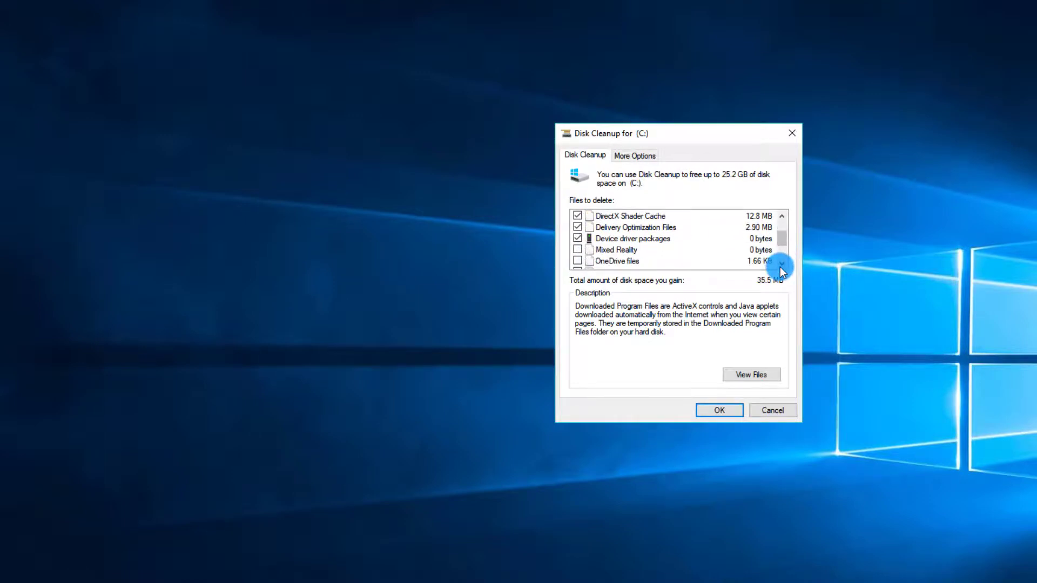
left_click(782, 264)
scroll(780, 267, "down", 1)
left_click(721, 409)
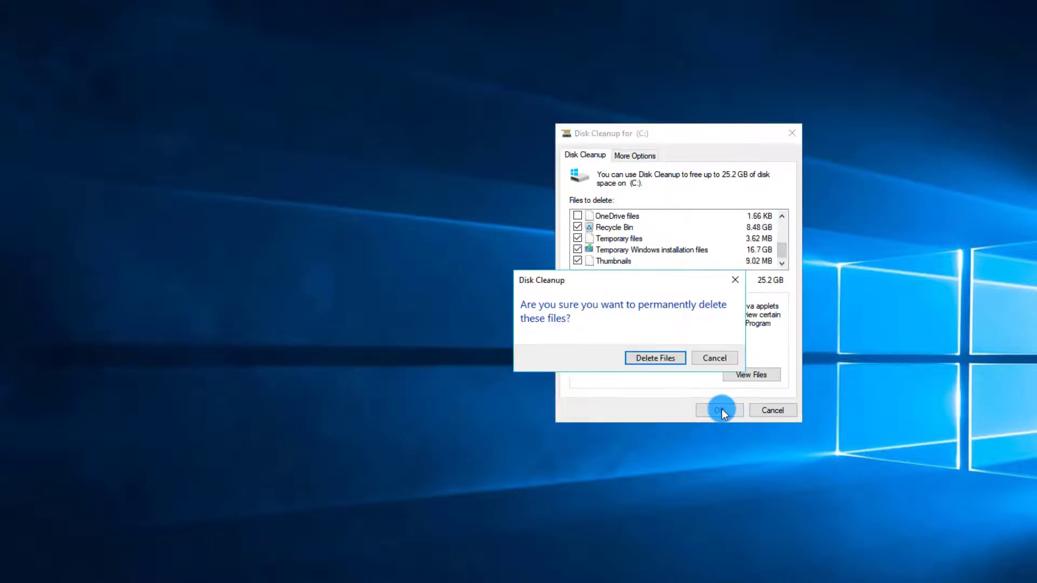
left_click(670, 359)
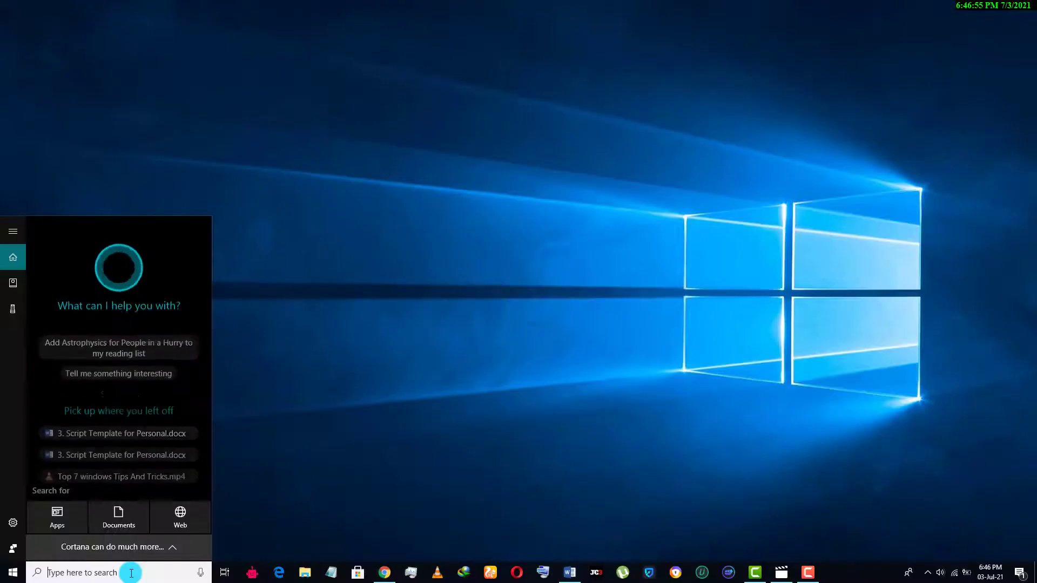
Step: Search Windows for "system restore", open Recovery and open the System Restore configuration
type("sys")
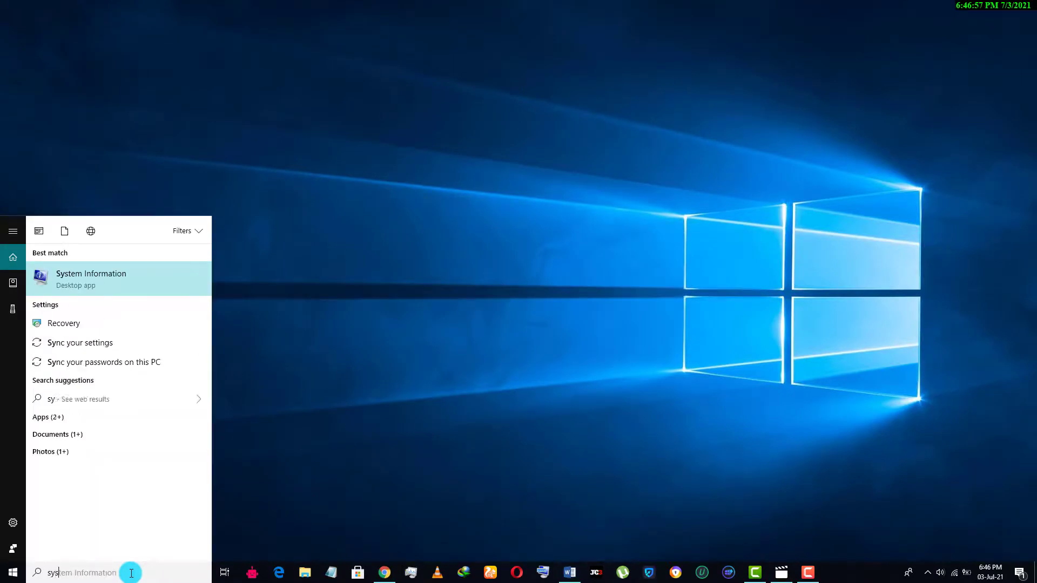
type("tem r")
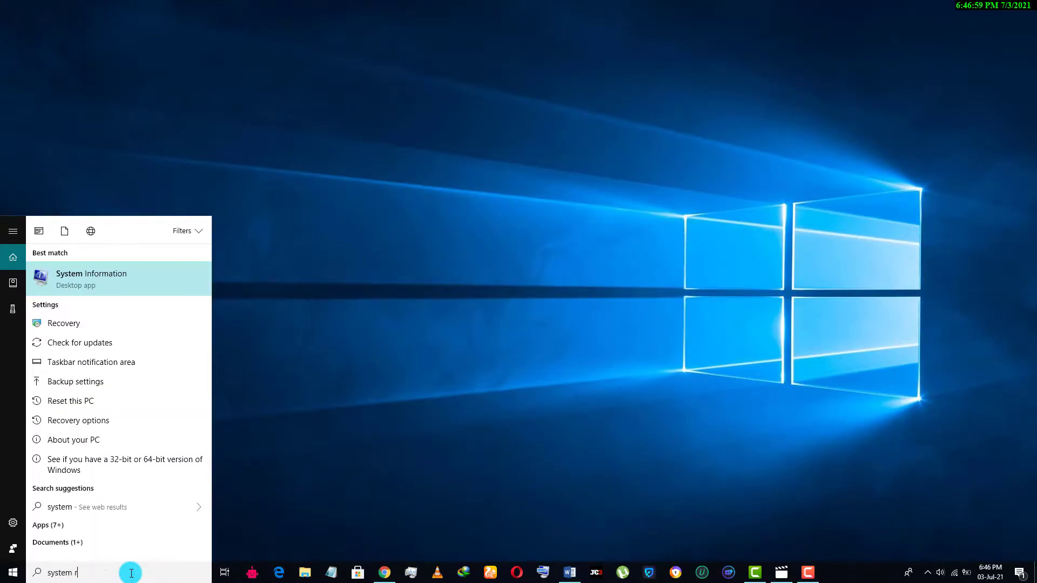
type("estore")
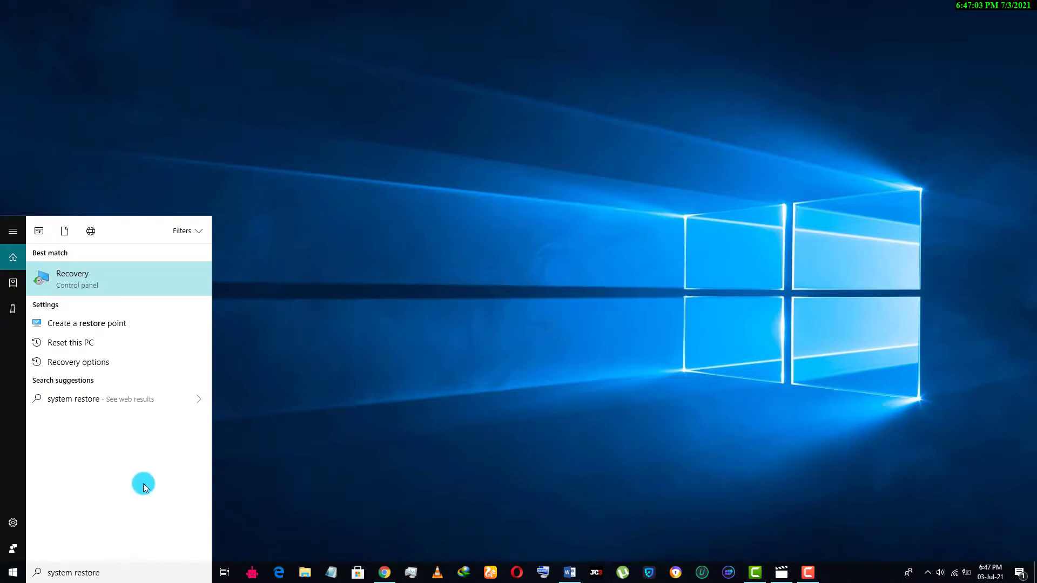
key("Return")
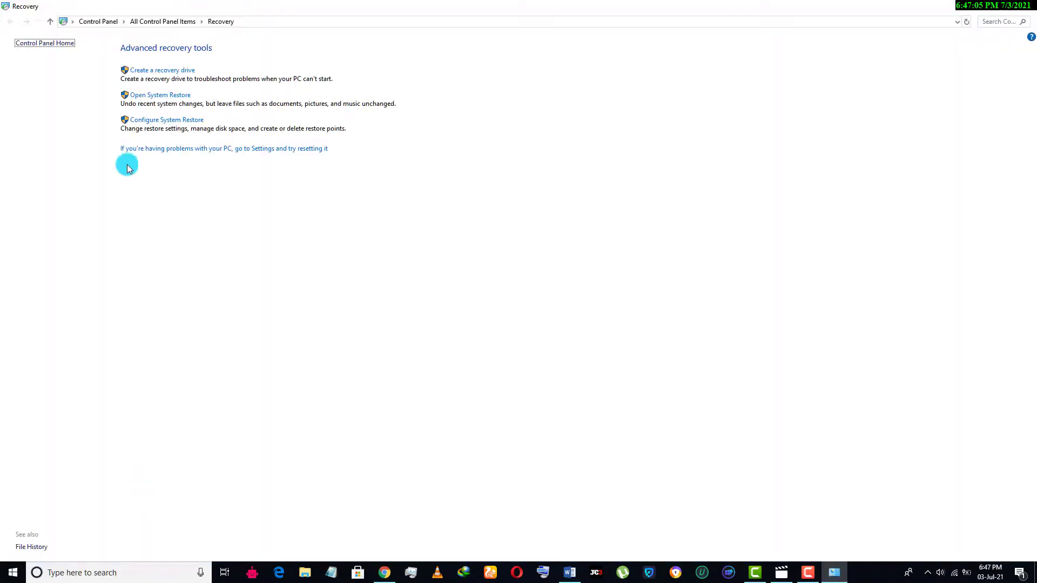
left_click(174, 122)
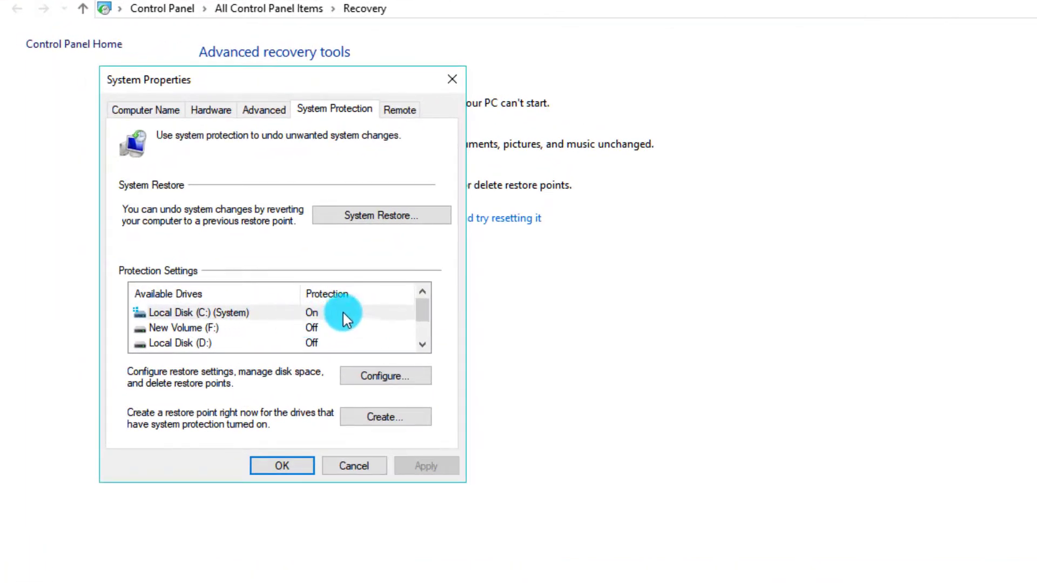
Step: Delete all restore points for Local Disk (C:) and accept the drive's system protection settings
left_click(347, 315)
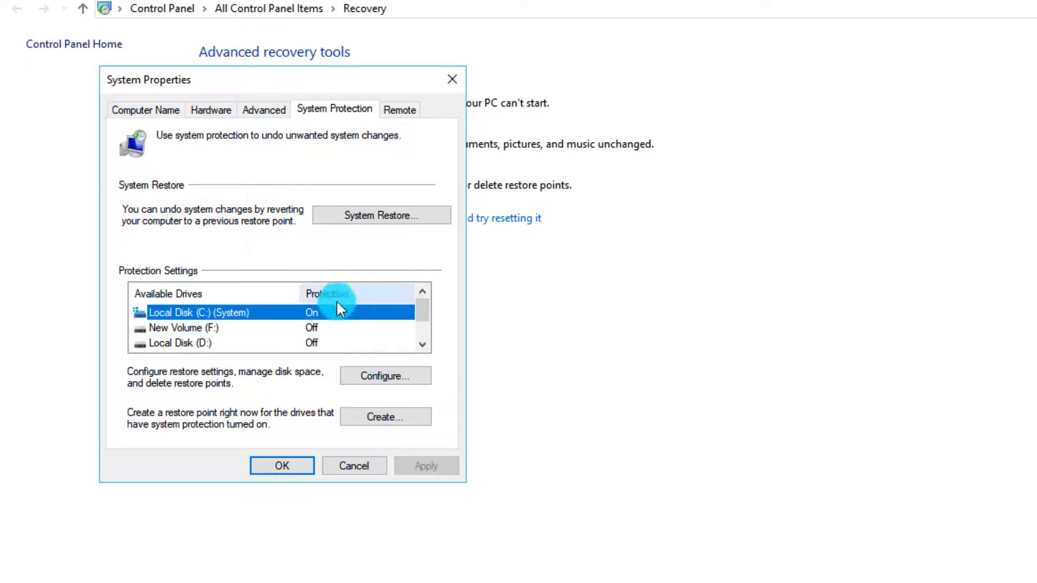
left_click(366, 380)
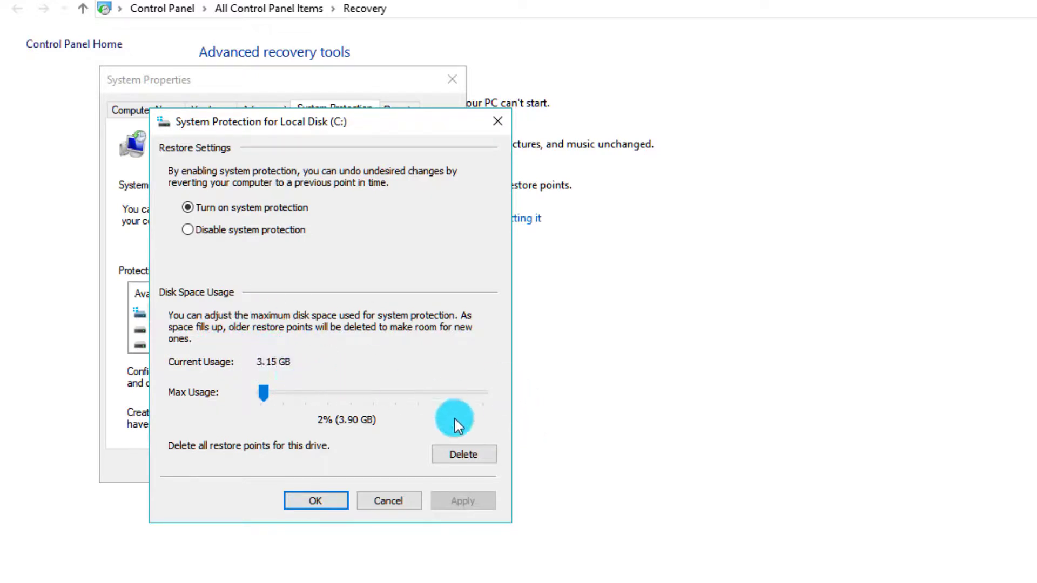
left_click(457, 451)
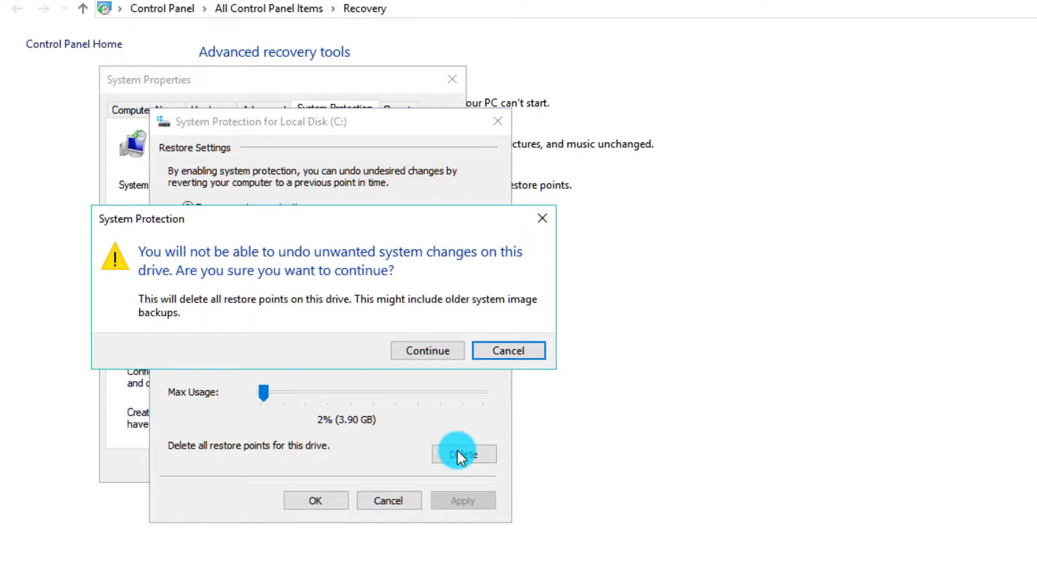
left_click(428, 351)
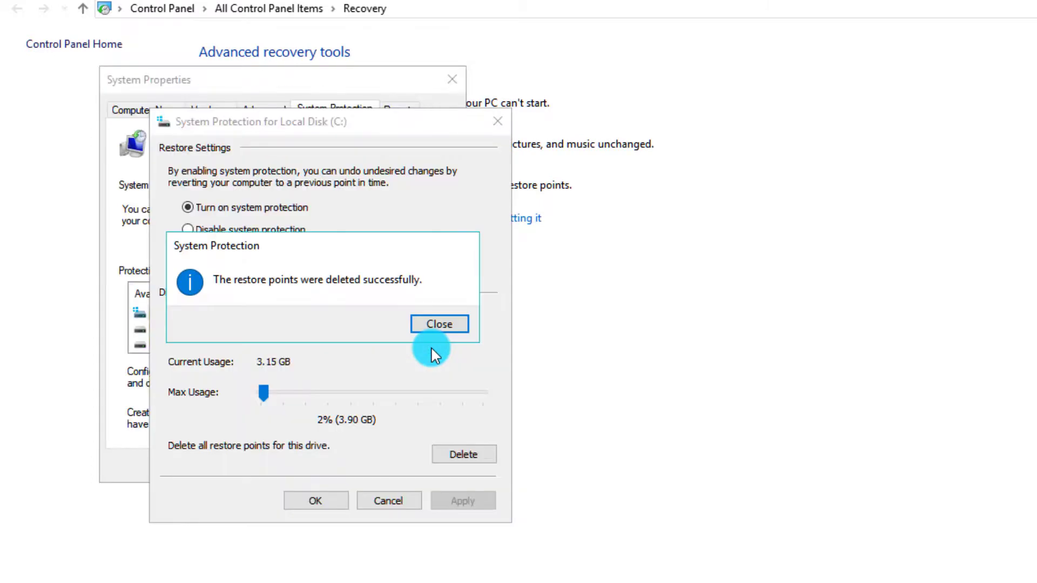
left_click(452, 326)
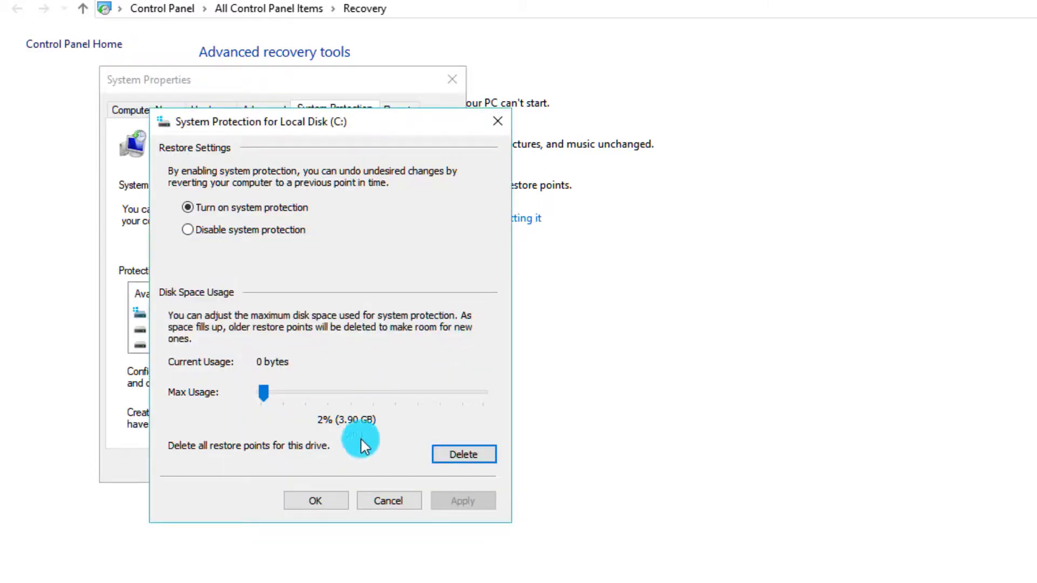
left_click(315, 507)
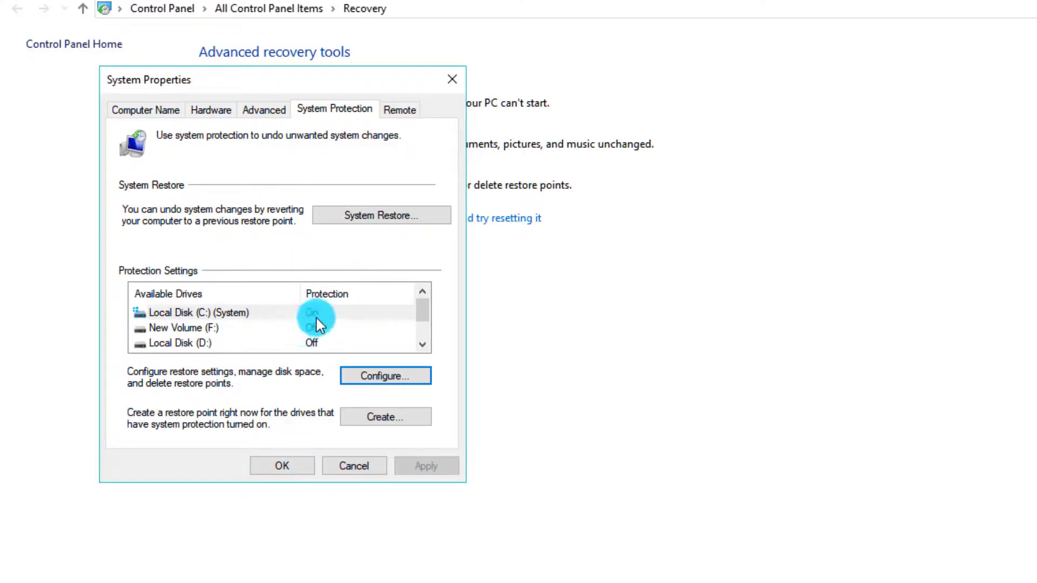
Step: Create a new restore point for Local Disk (C:) with the description "clean"
left_click(316, 316)
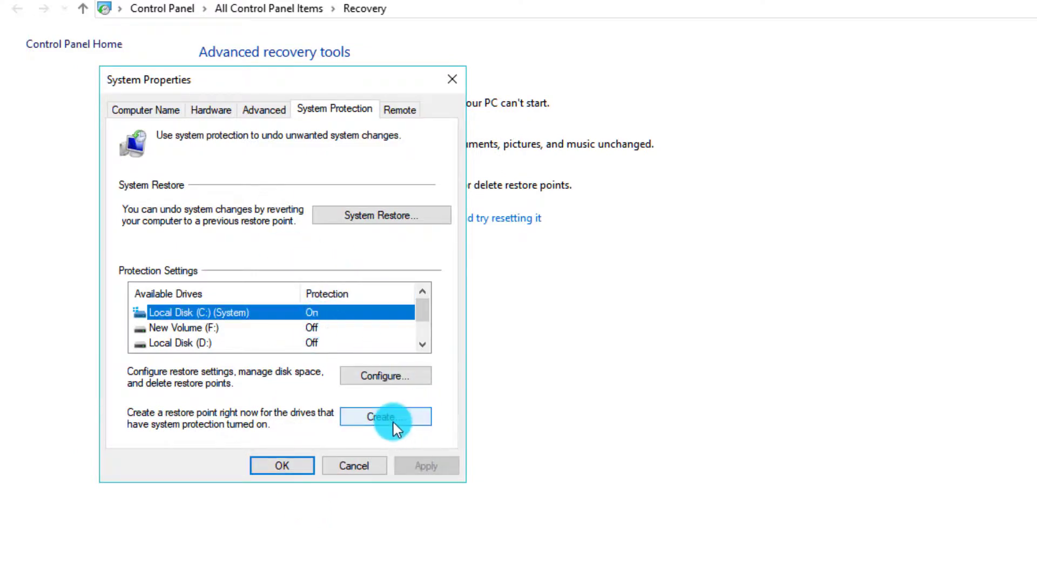
left_click(406, 430)
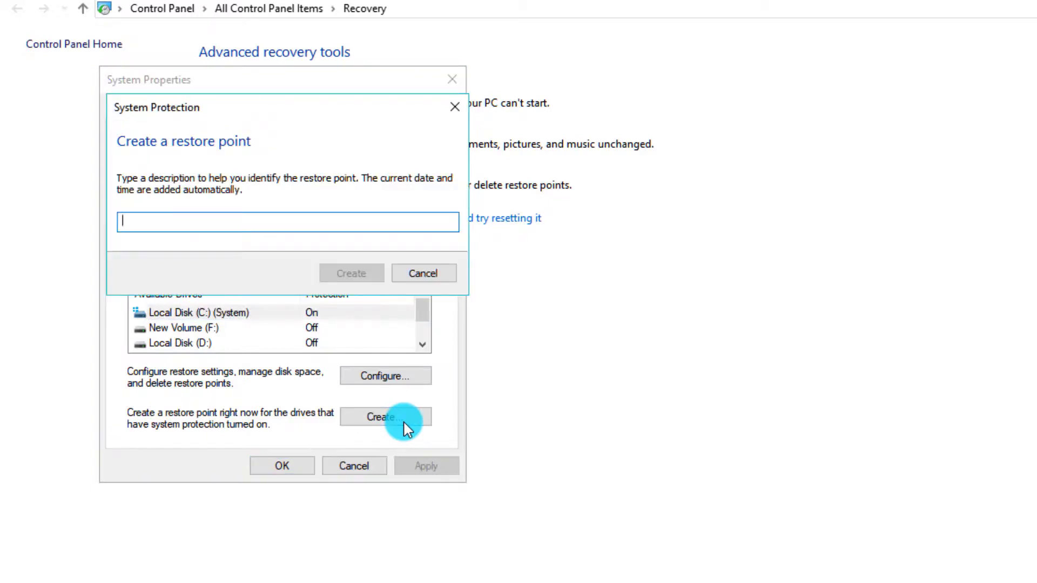
type("d")
type("emo")
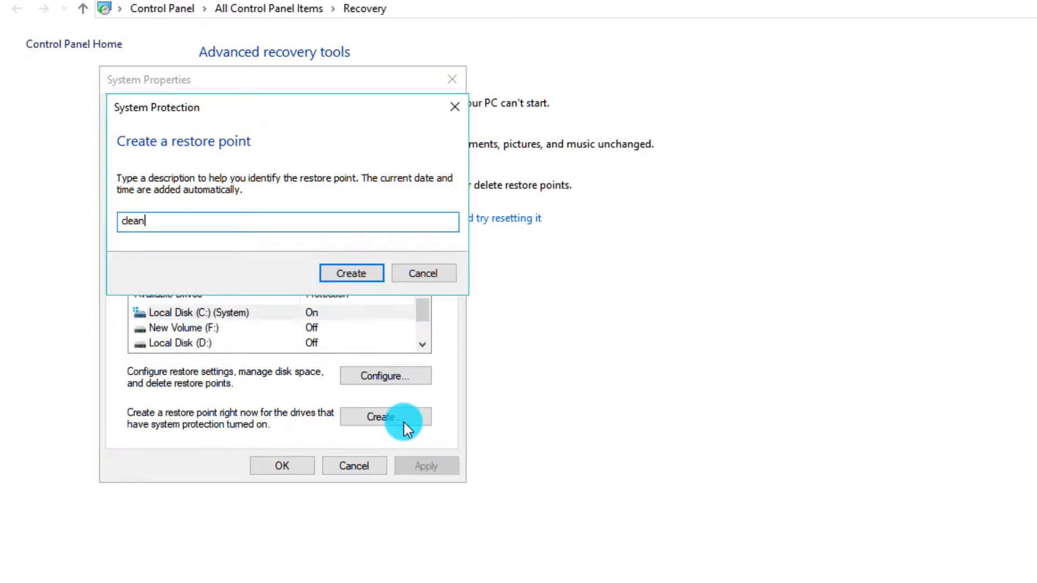
left_click(356, 270)
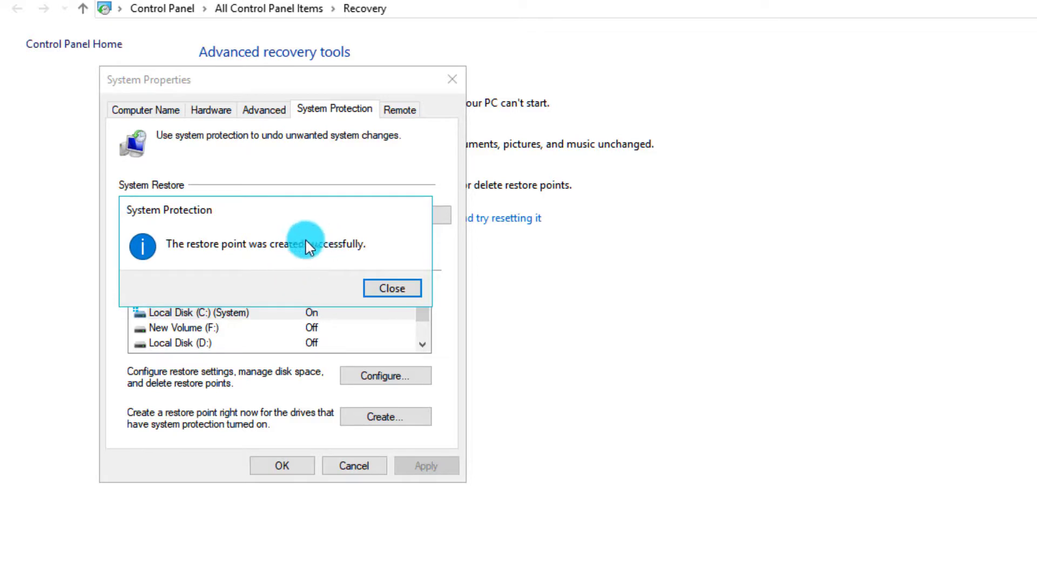
left_click(405, 290)
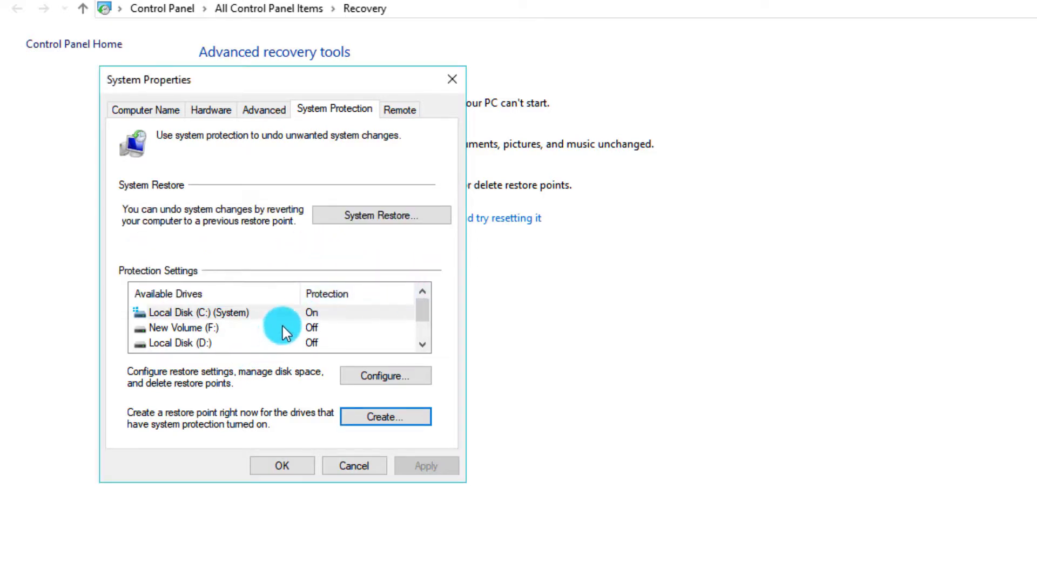
Step: Check the system protection disk space usage of Local Disk (C:), and close System Properties
left_click(295, 313)
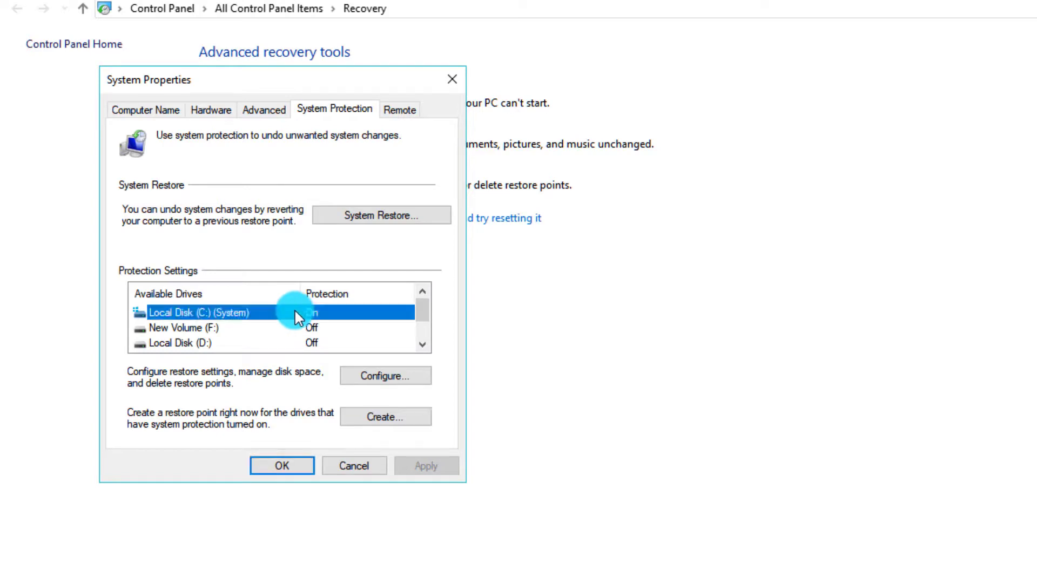
left_click(356, 372)
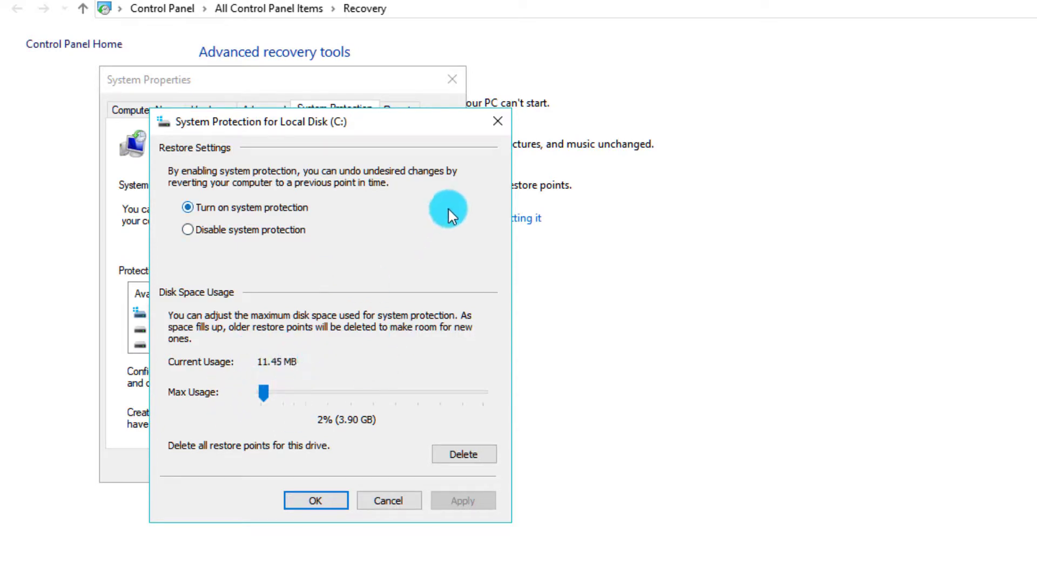
left_click(496, 125)
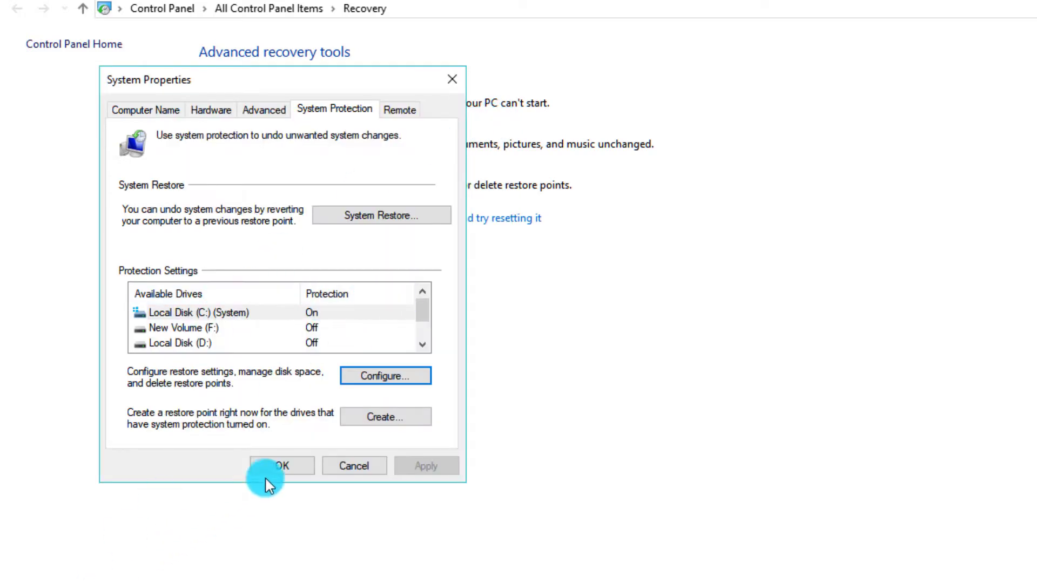
left_click(282, 466)
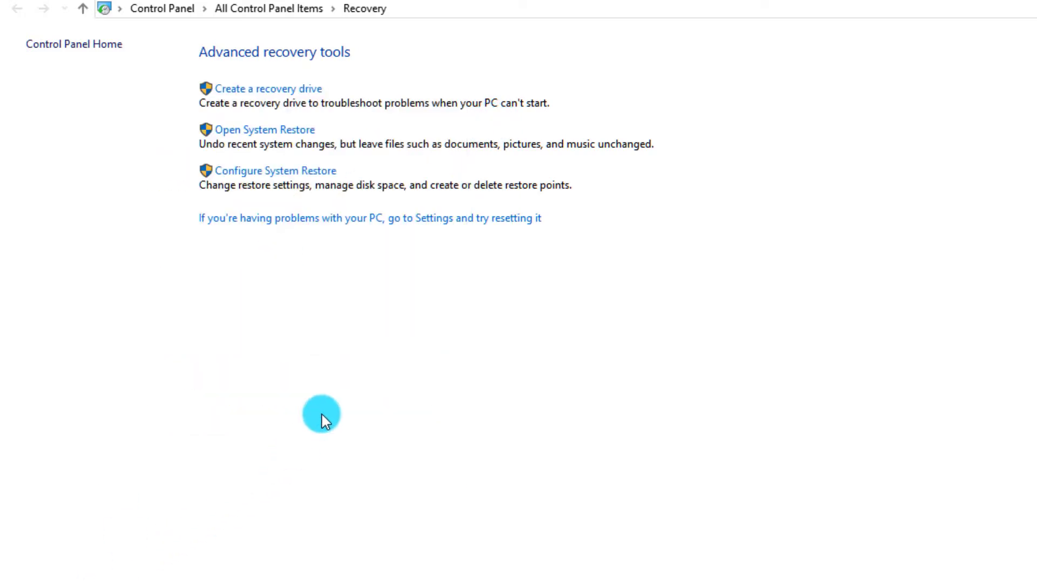